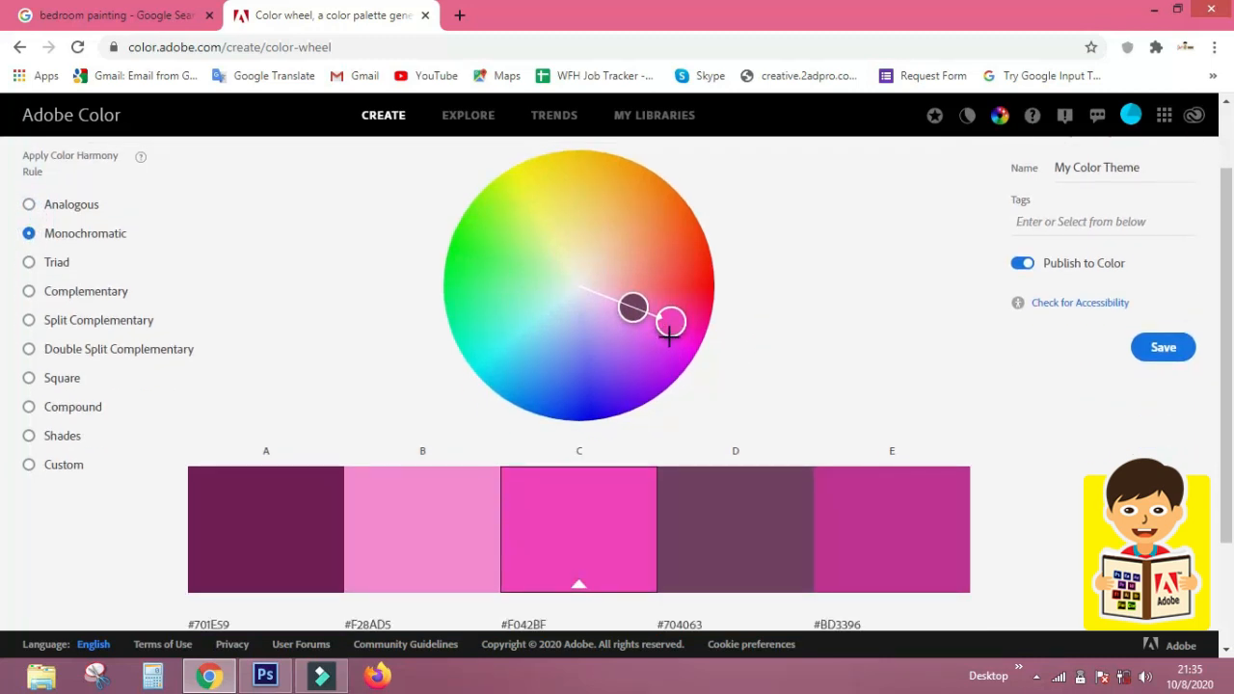
Shift the monochromatic palette on the color wheel to green tones and select color B's hex code, #B9D0A9
left_click_drag(671, 320, 572, 162)
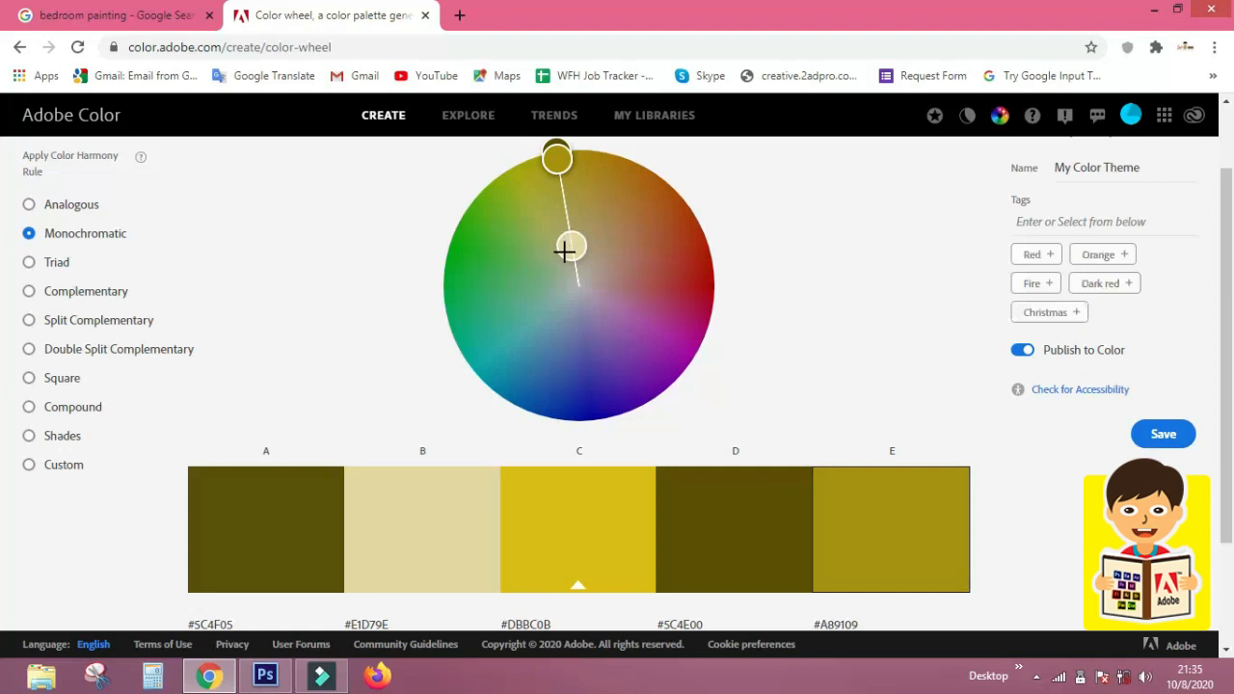
left_click_drag(567, 247, 568, 250)
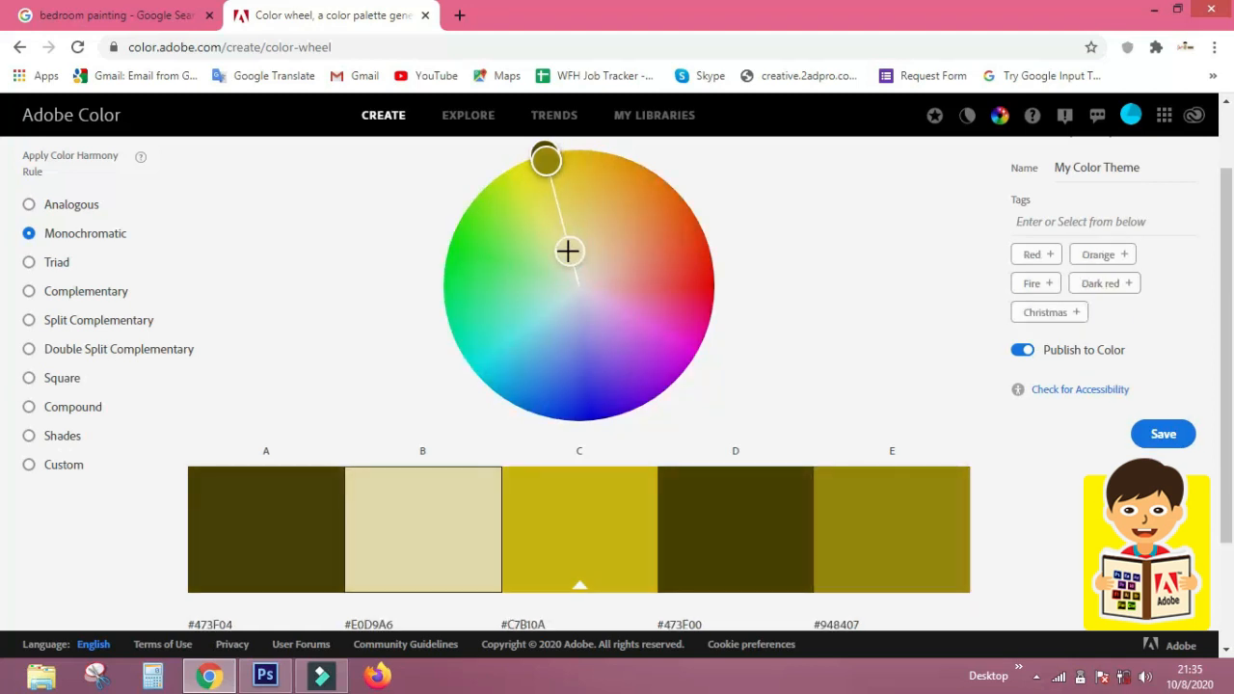
left_click_drag(545, 157, 482, 212)
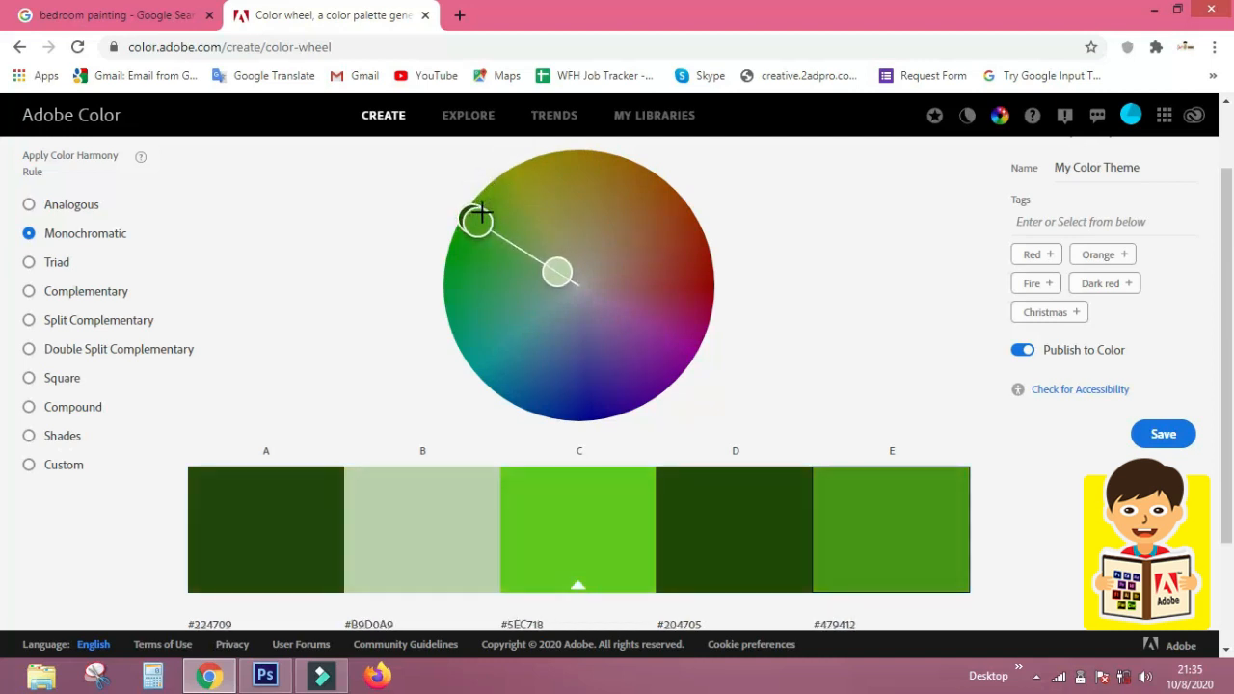
scroll(574, 495, "down", 2)
scroll(564, 418, "up", 1)
scroll(597, 399, "down", 1)
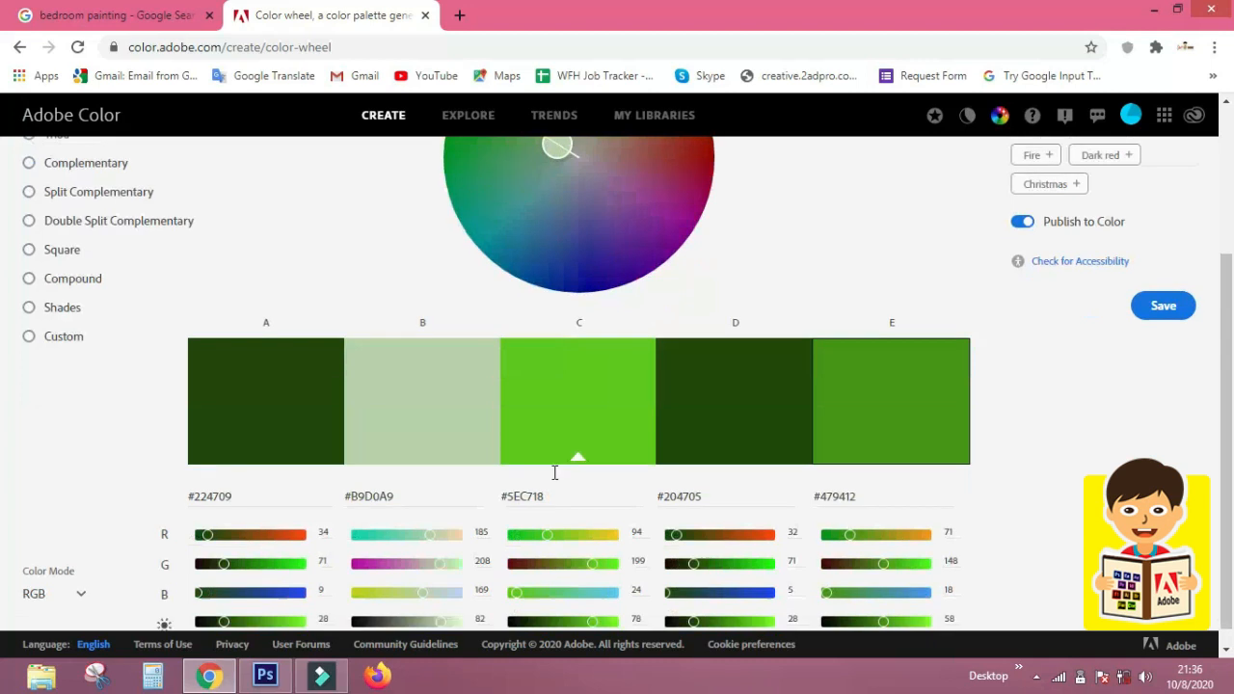
left_click(380, 478)
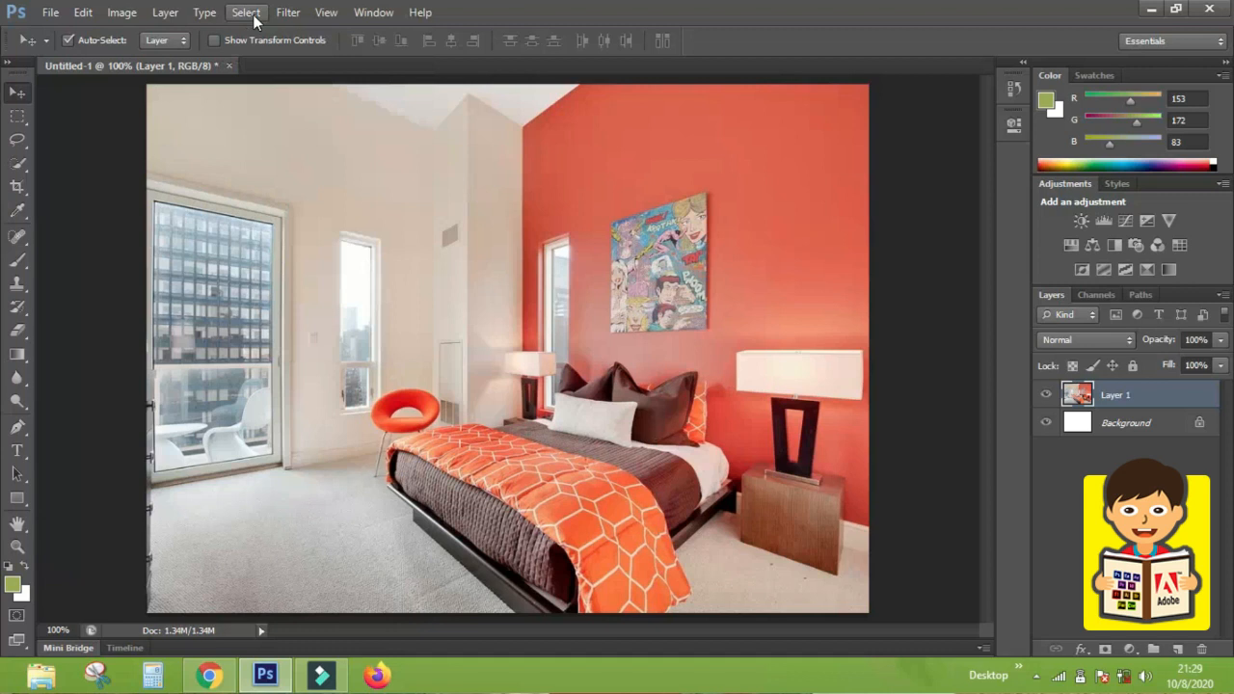
Select the red accent wall with Color Range, sampling the wall color and setting Fuzziness to 126
left_click(252, 15)
left_click(252, 14)
left_click(251, 15)
left_click(291, 168)
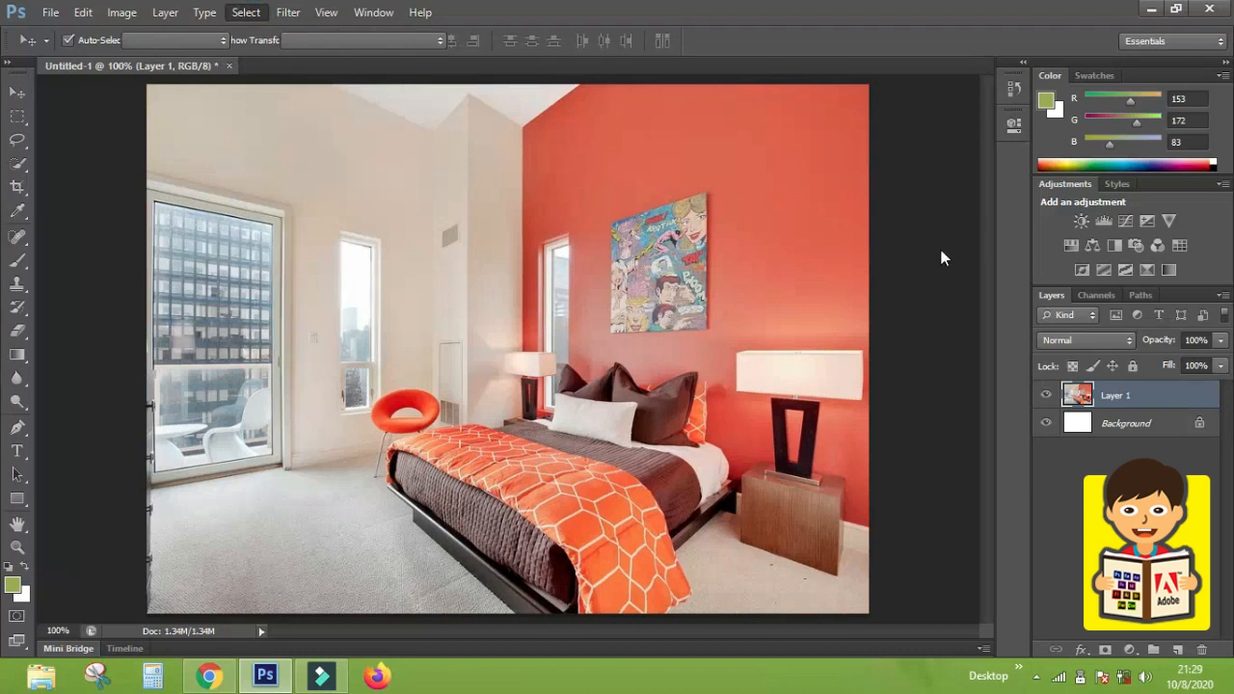
left_click(606, 150)
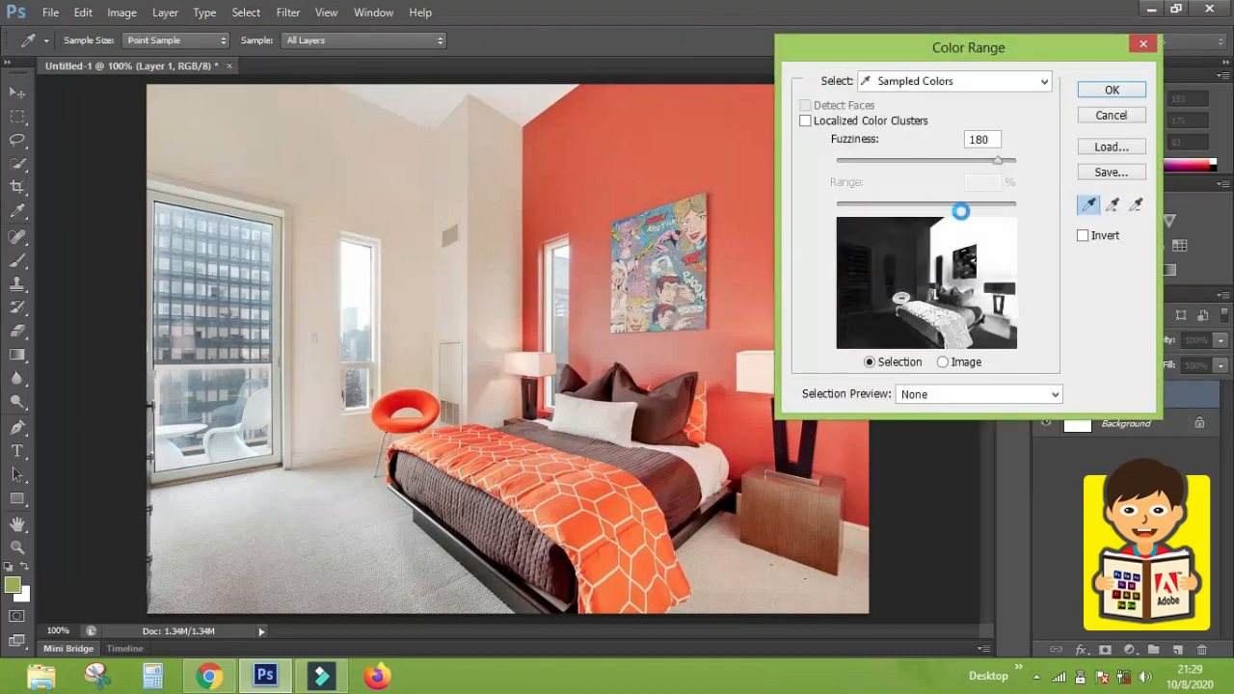
left_click_drag(996, 162, 951, 177)
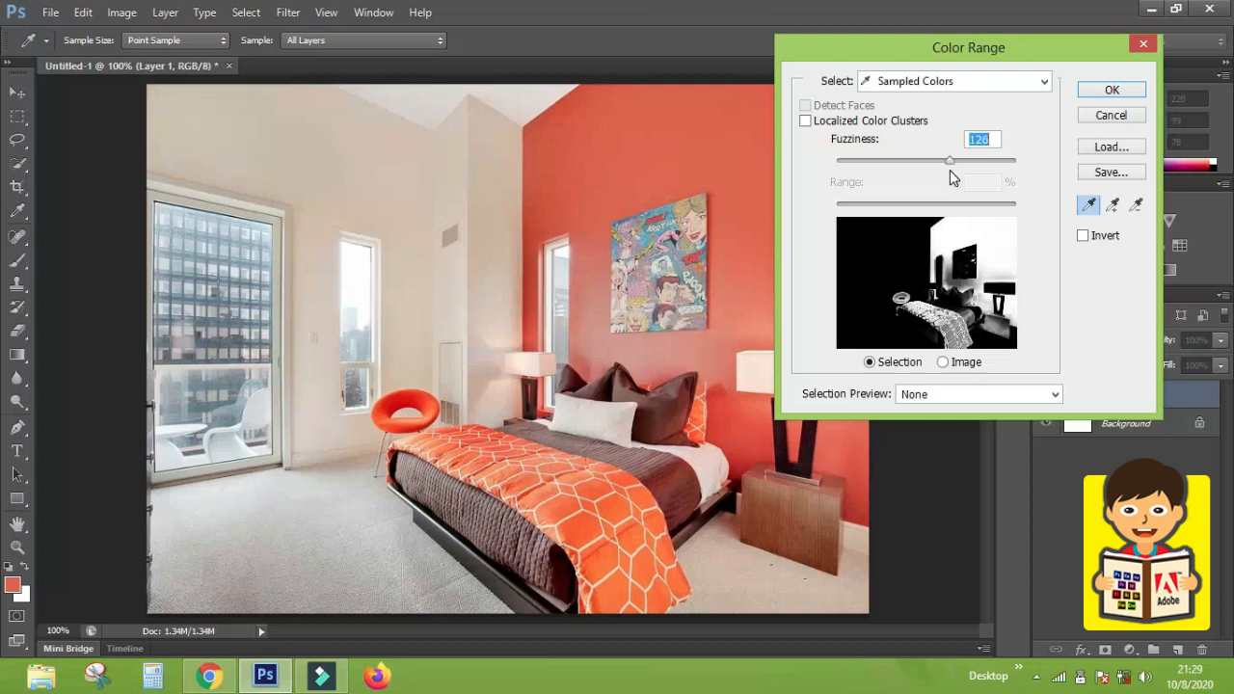
left_click(1107, 91)
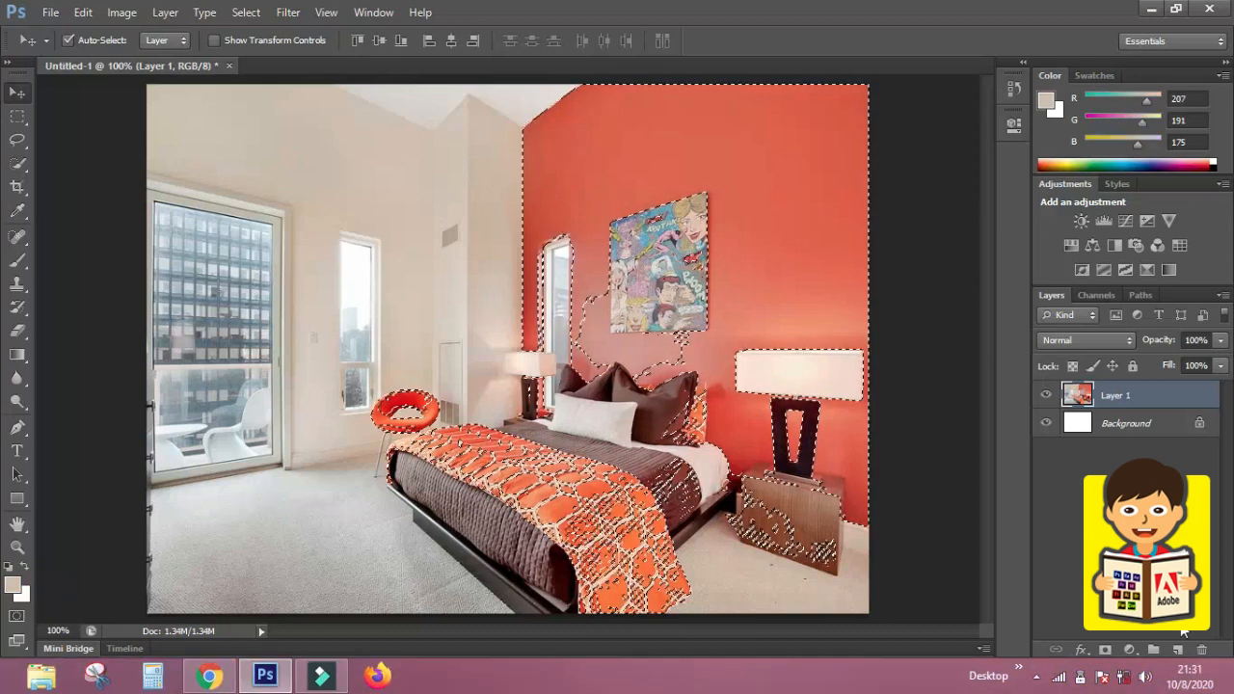
Add a Solid Color fill layer in orange f89d42 from the selection and set its blending mode to Color
left_click(1129, 649)
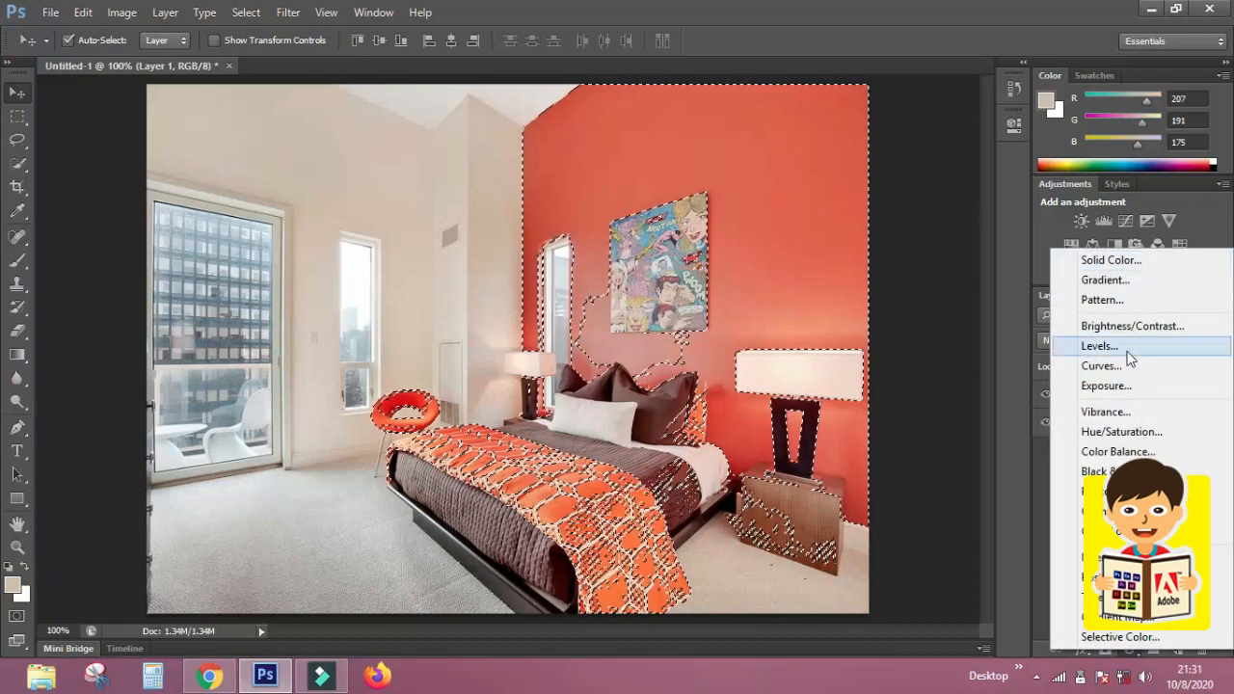
left_click(1125, 261)
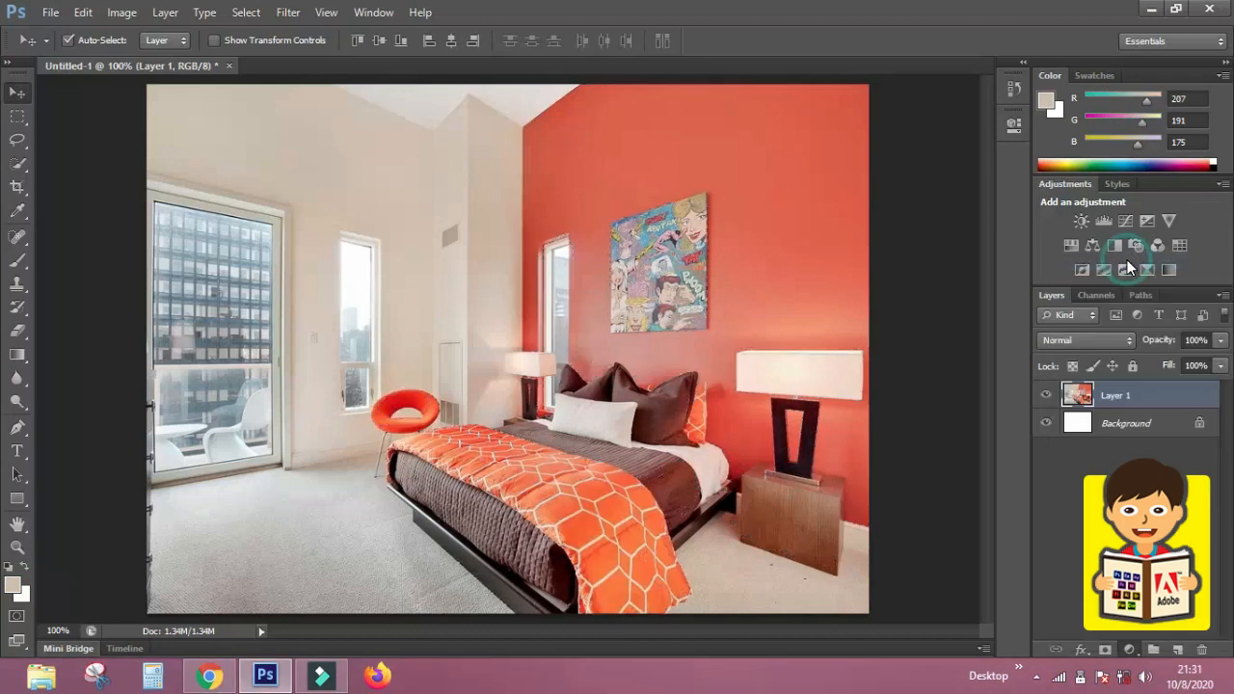
left_click(693, 120)
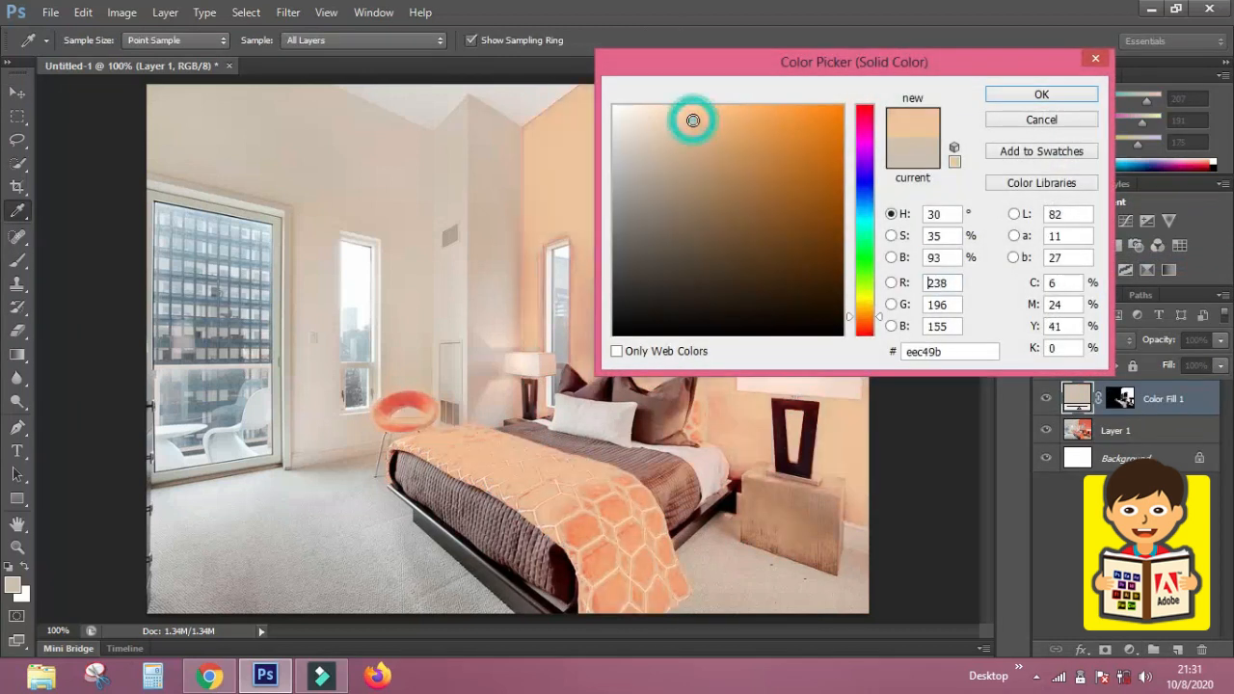
left_click(781, 111)
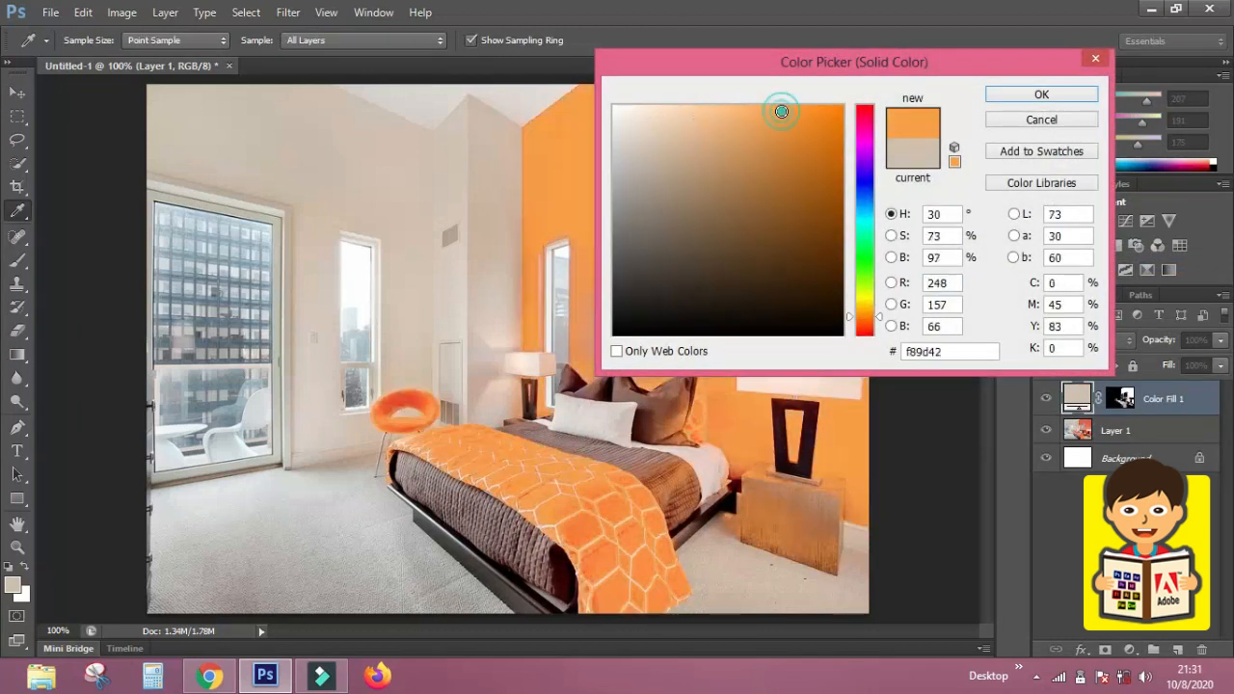
key("Return")
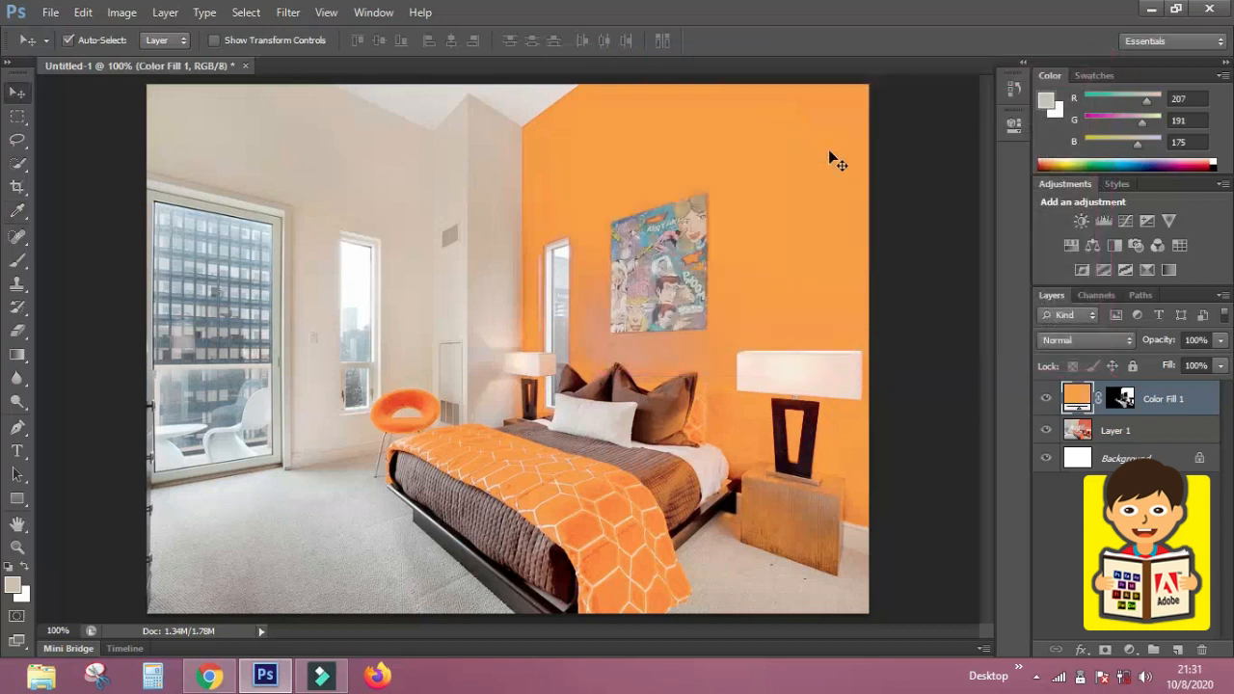
left_click(1077, 343)
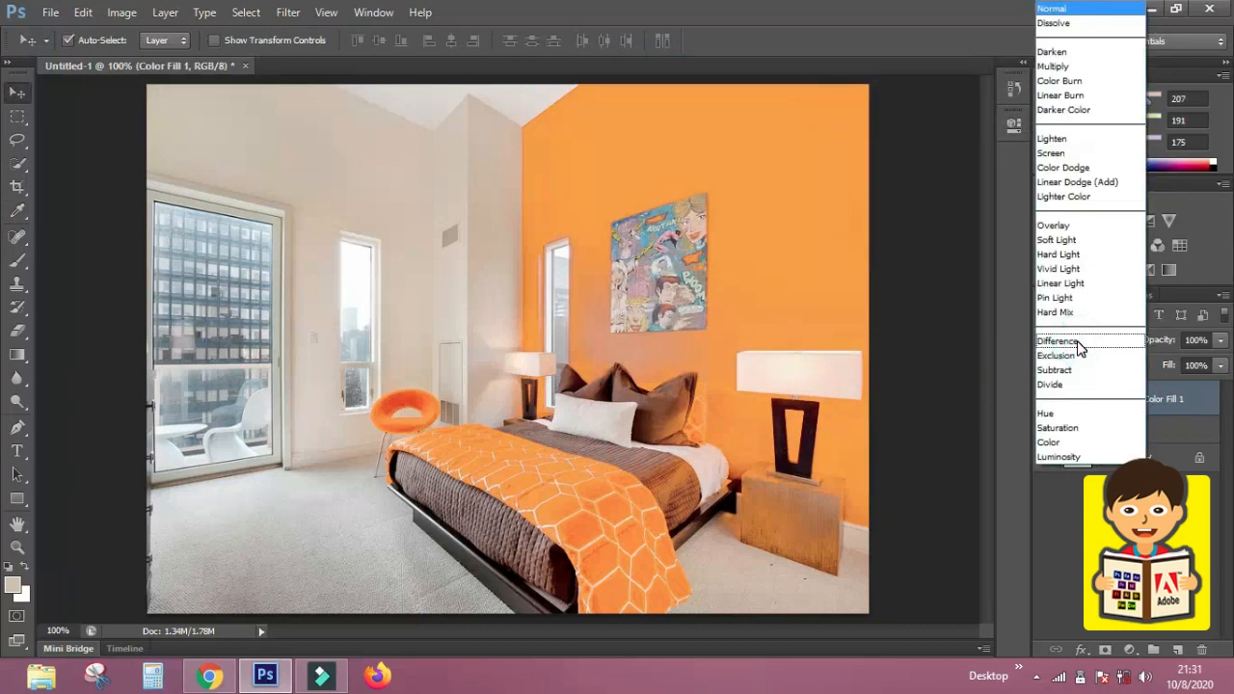
left_click(1064, 443)
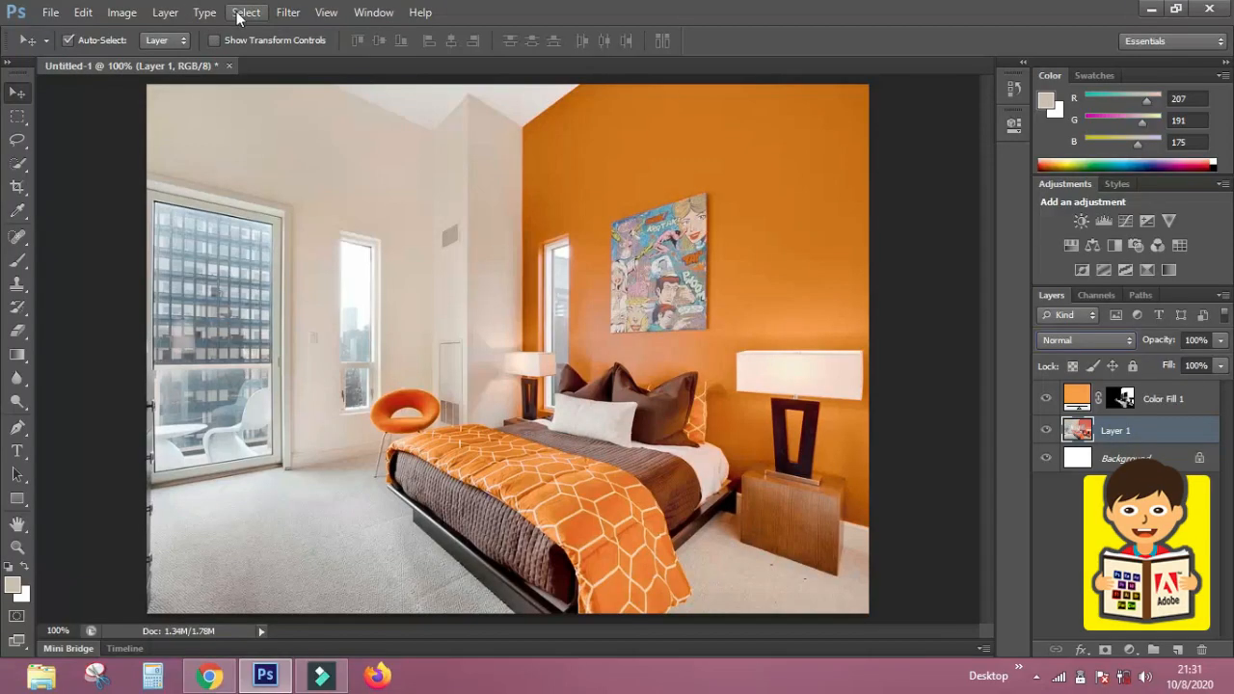
Select the beige walls of Layer 1 with Color Range at a Fuzziness of 98
left_click(240, 13)
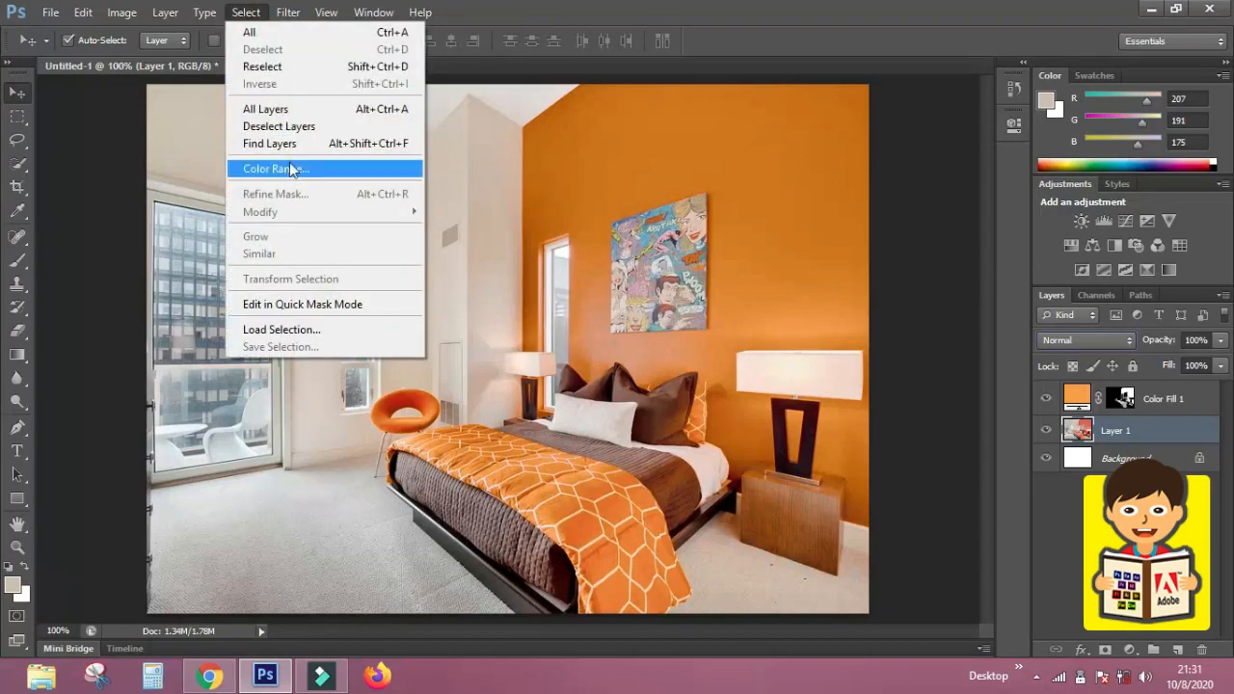
left_click(361, 168)
left_click_drag(932, 161, 923, 161)
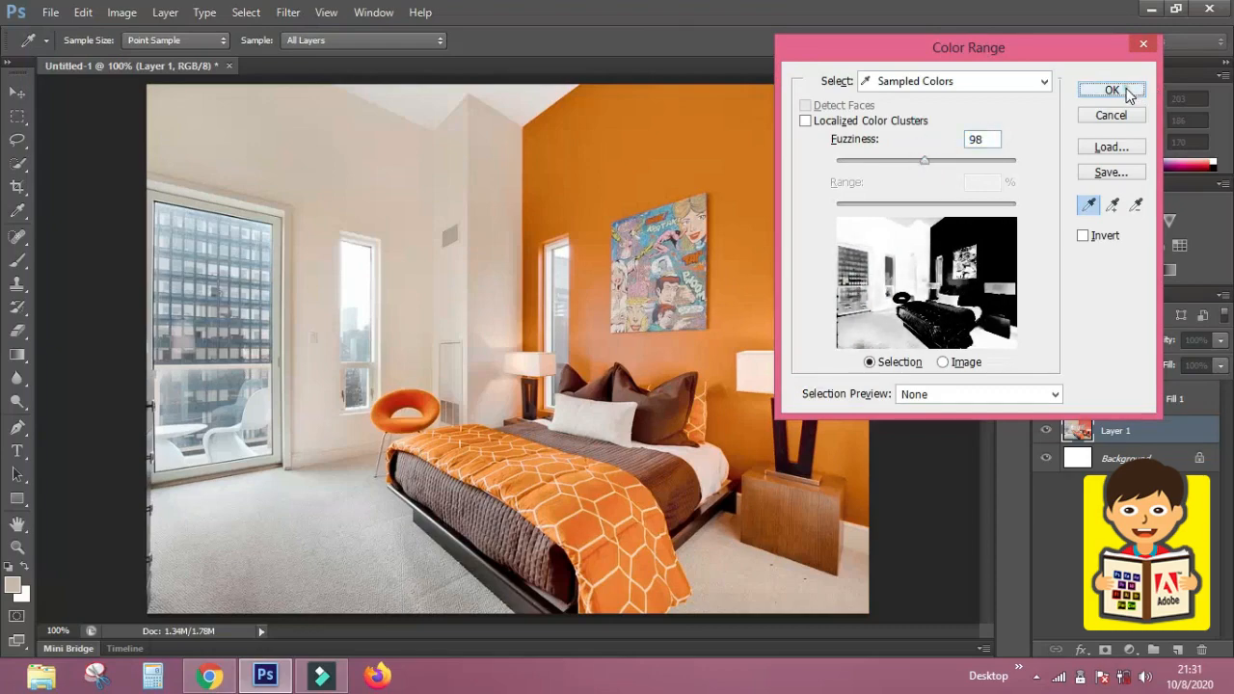
left_click(1111, 90)
Add a Solid Color fill layer in light grey cccccb from the selection and set its blending mode to Color
left_click(1129, 650)
left_click(1110, 258)
left_click(738, 157)
left_click_drag(738, 157, 617, 151)
key("Return")
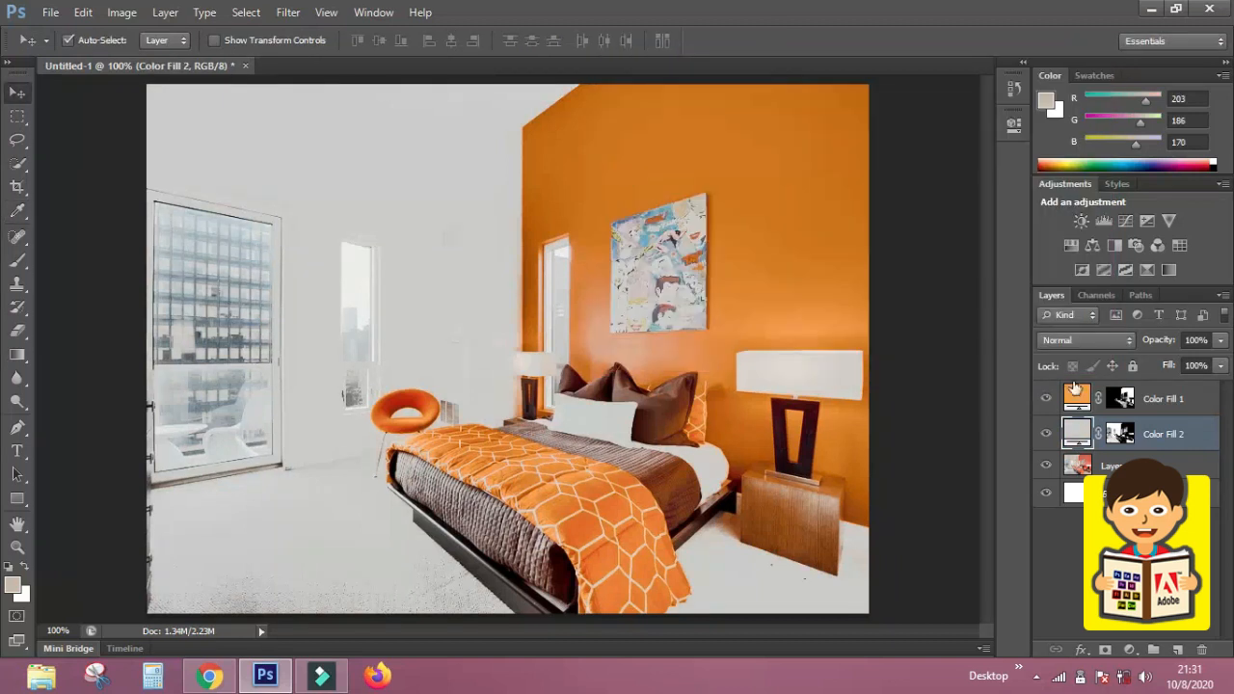
left_click(1070, 341)
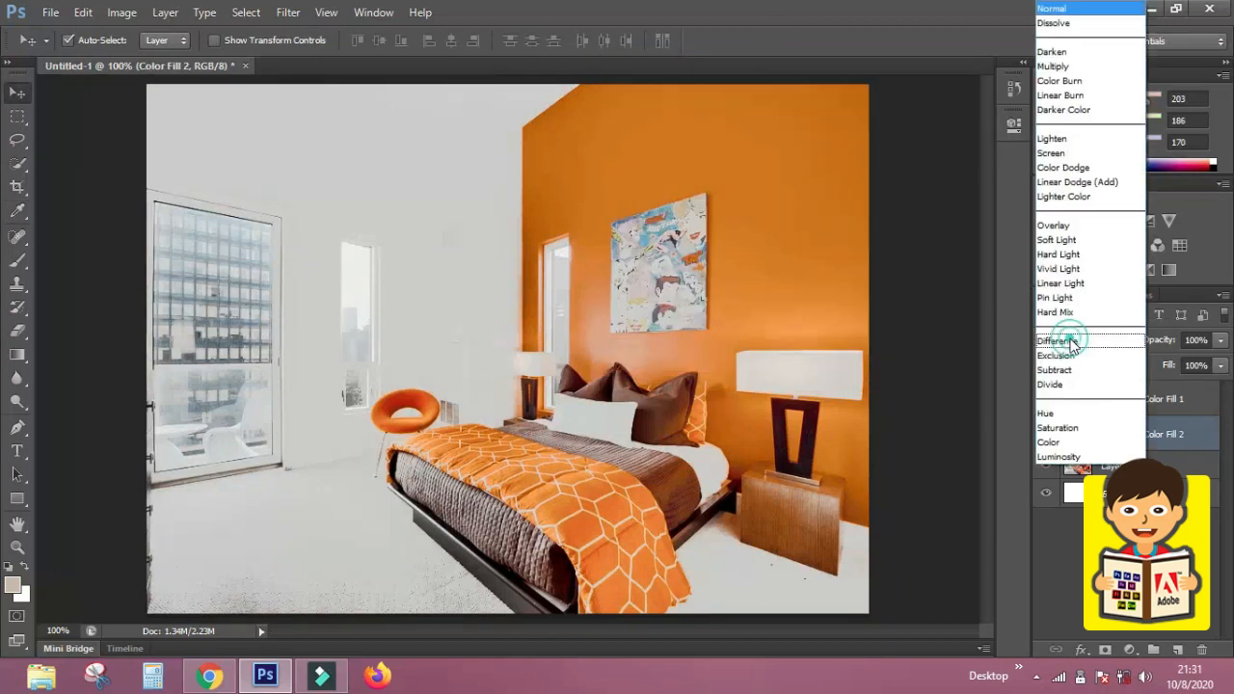
left_click(1070, 444)
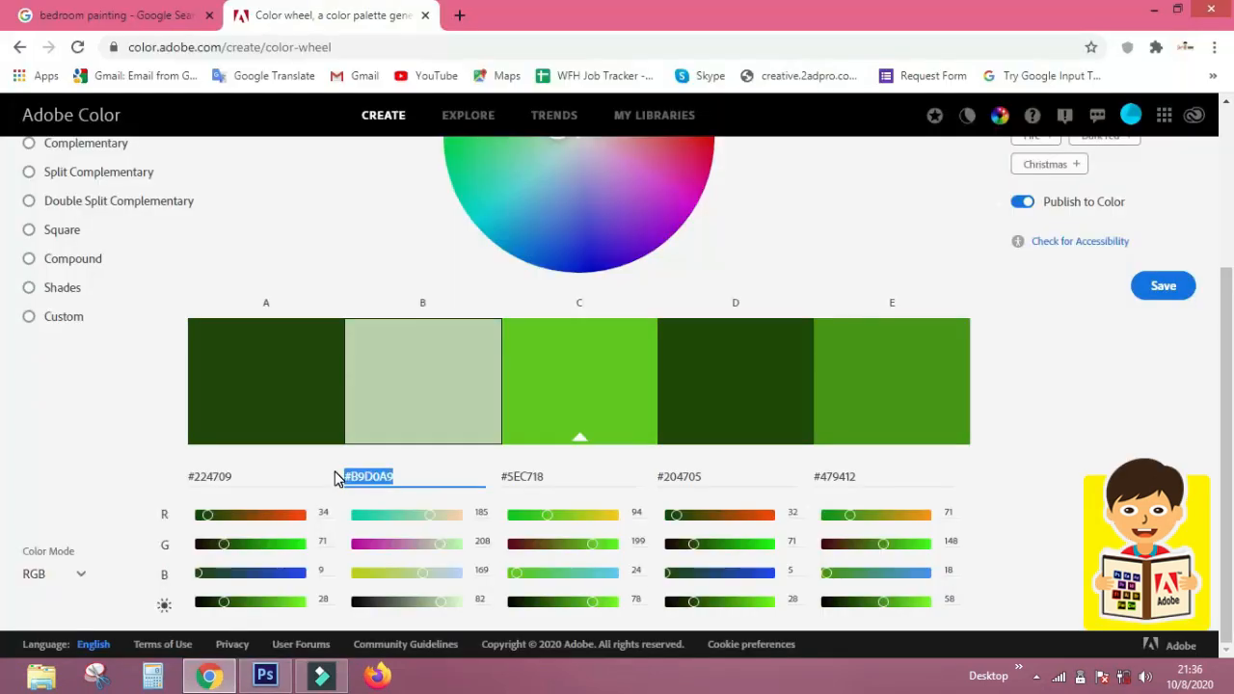
Switch to Photoshop and set the Color Fill 2 layer's color to #B9D0A9
left_click(265, 675)
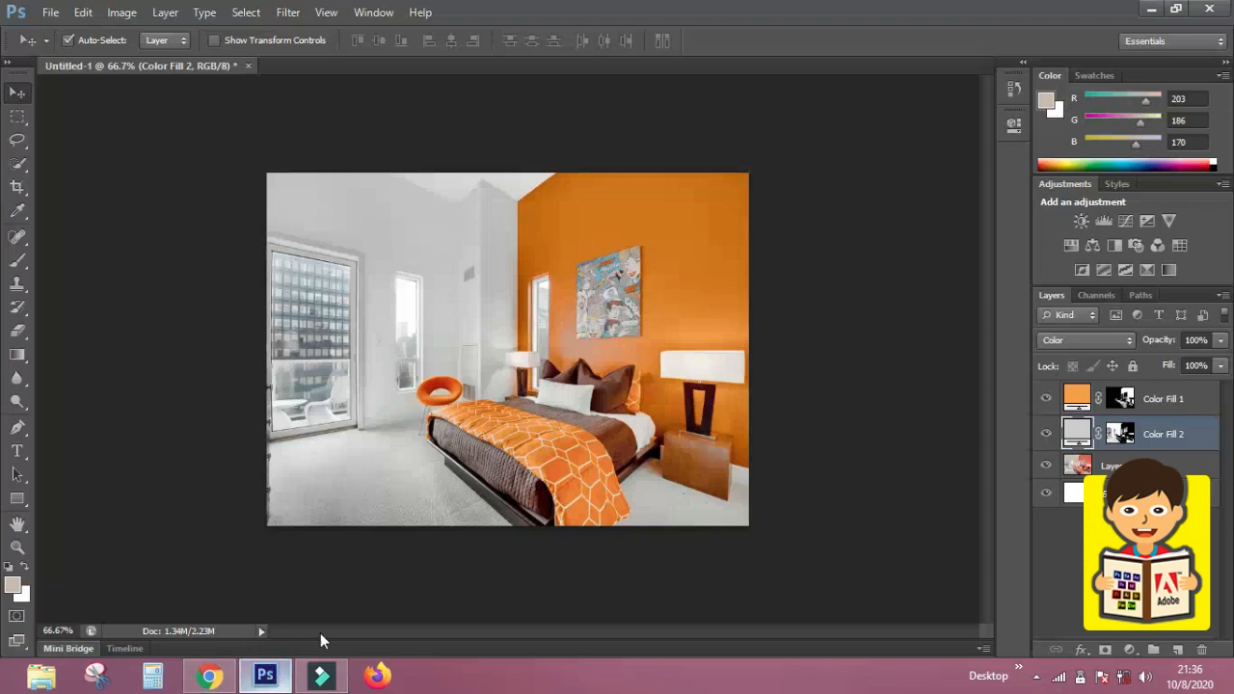
double_click(1077, 435)
double_click(930, 352)
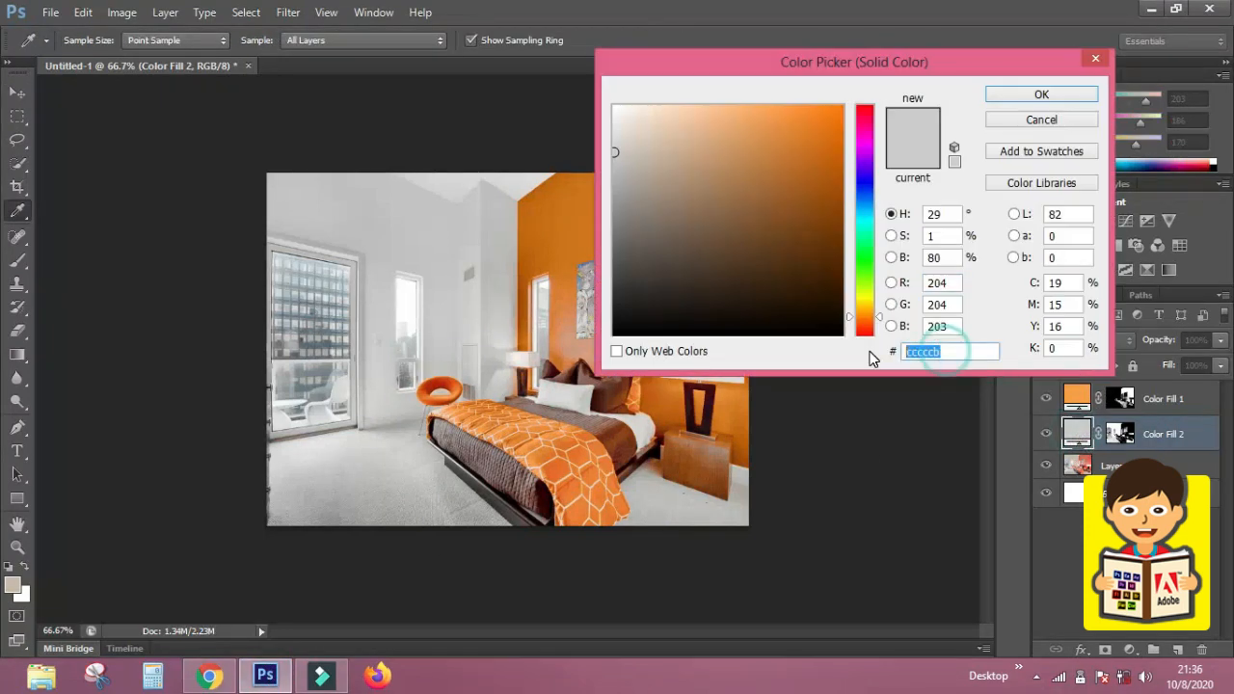
type("#B9D0A9")
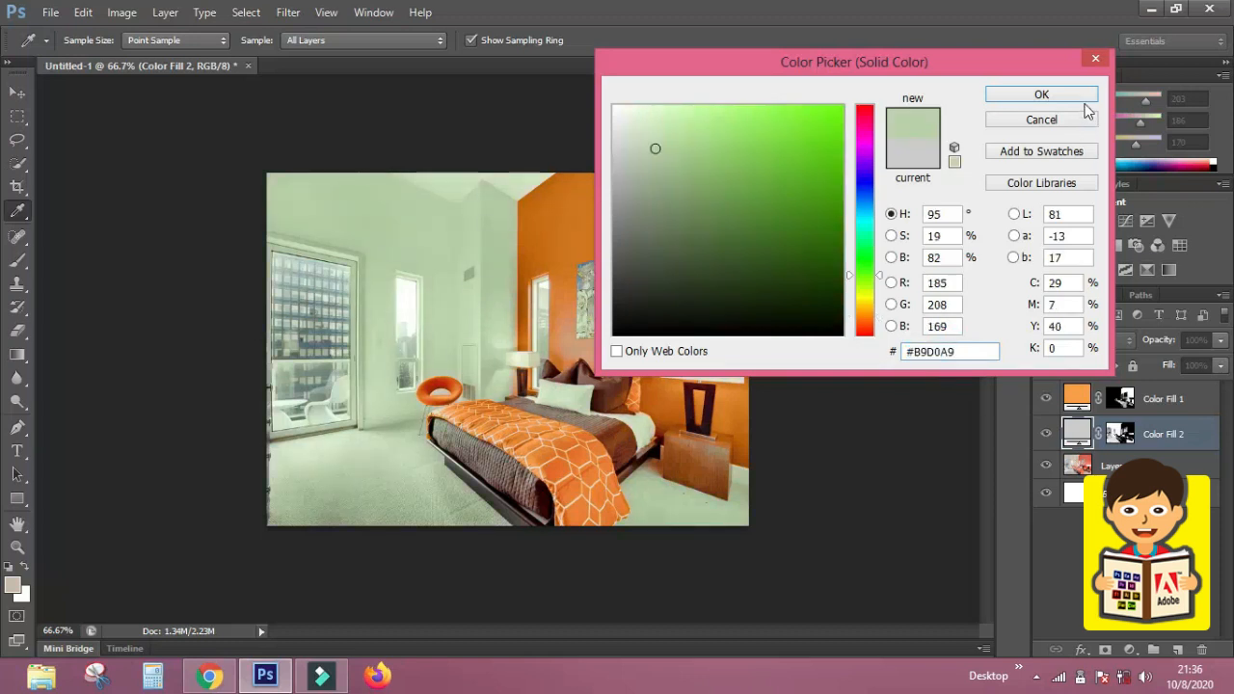
left_click(1072, 94)
Switch back to Adobe Color and copy color C's hex code, #5EC718
key("alt+Tab")
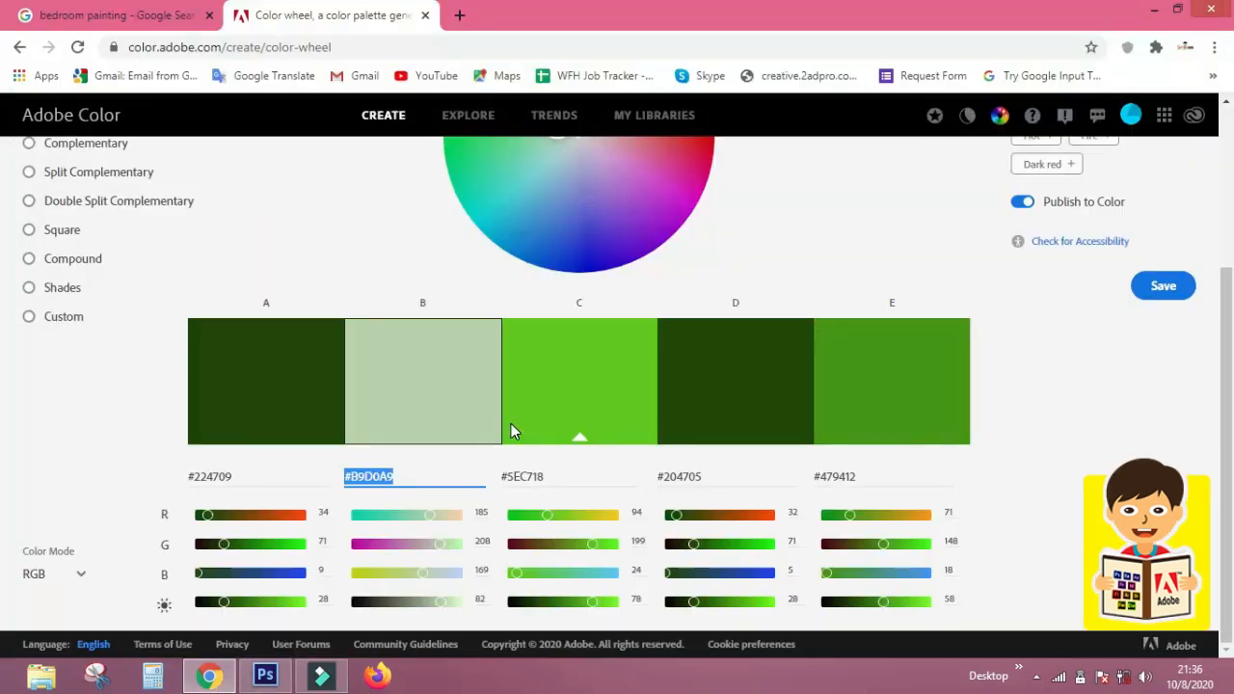
left_click(524, 470)
left_click_drag(550, 475, 498, 482)
key("ctrl+c")
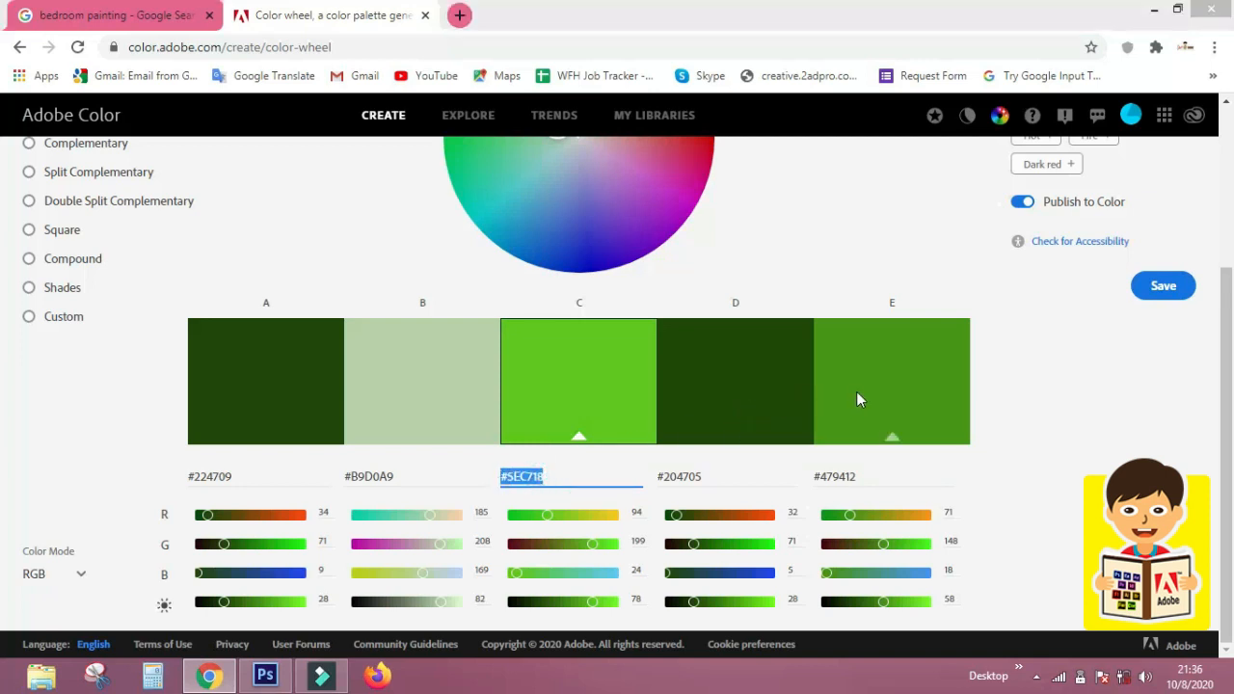
Return to Photoshop and set the Color Fill 1 layer's color to #5EC718
key("alt+Tab")
double_click(1077, 396)
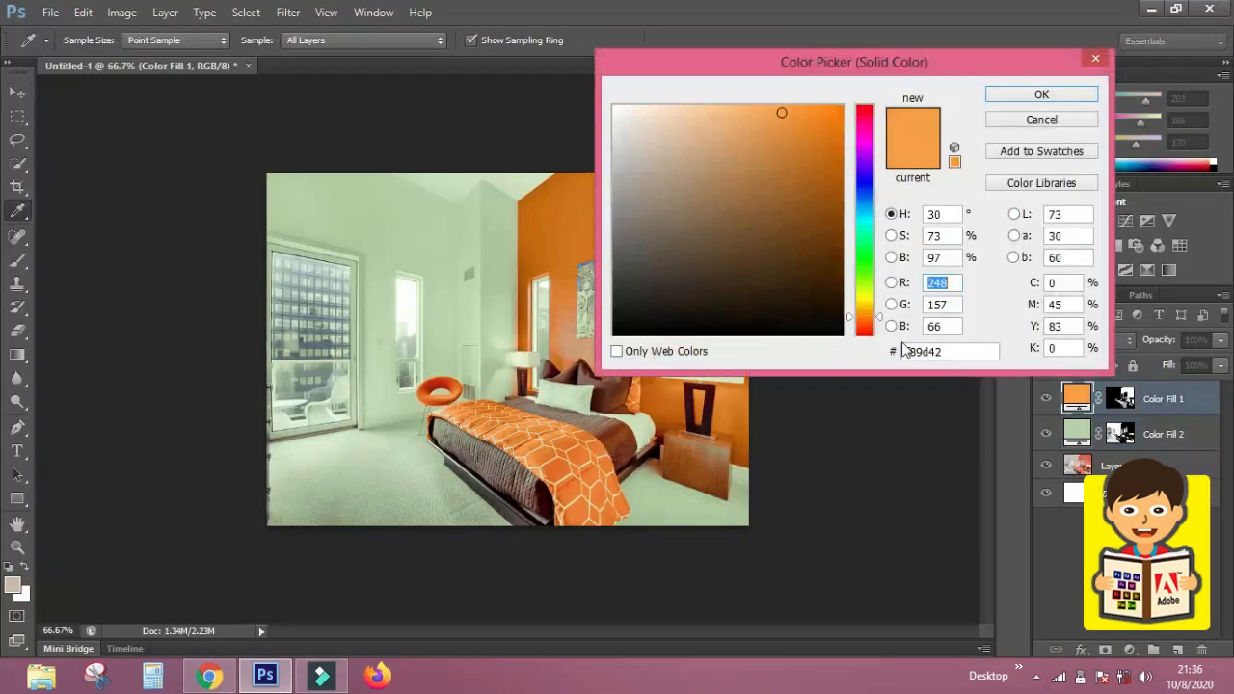
left_click_drag(945, 351, 857, 355)
key("ctrl+v")
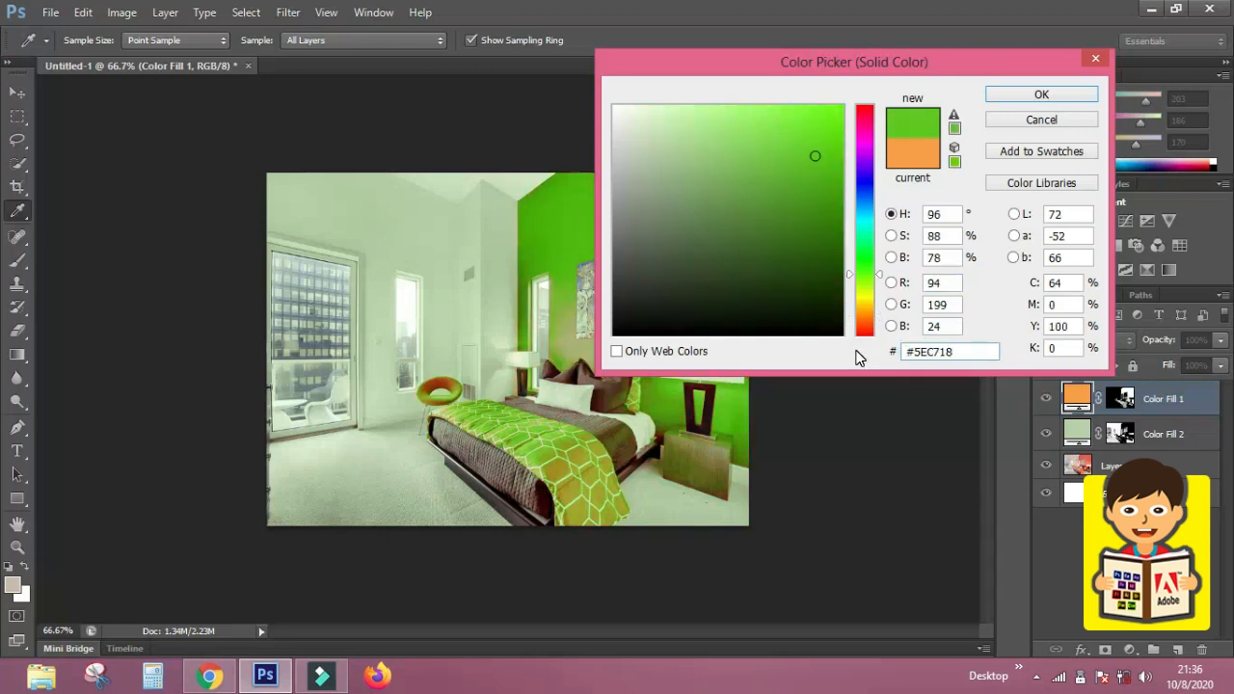
left_click(1030, 96)
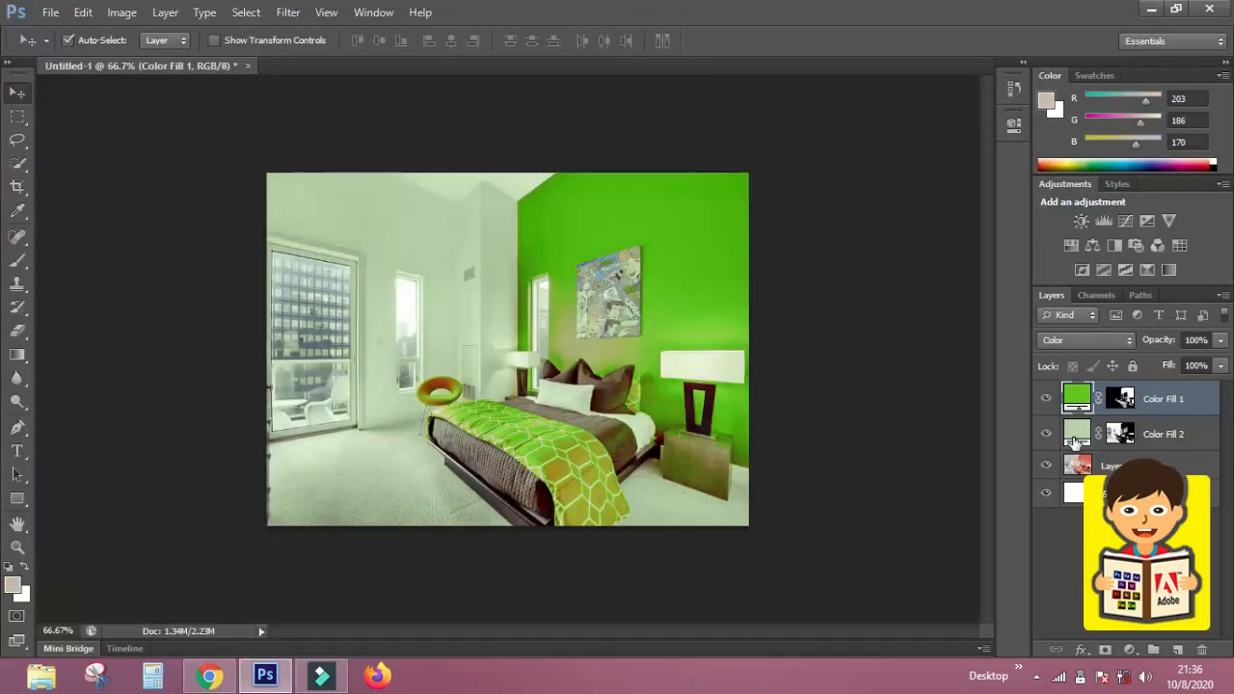
Set the Color Fill 2 layer's color to light blue a9c6d0
double_click(1074, 436)
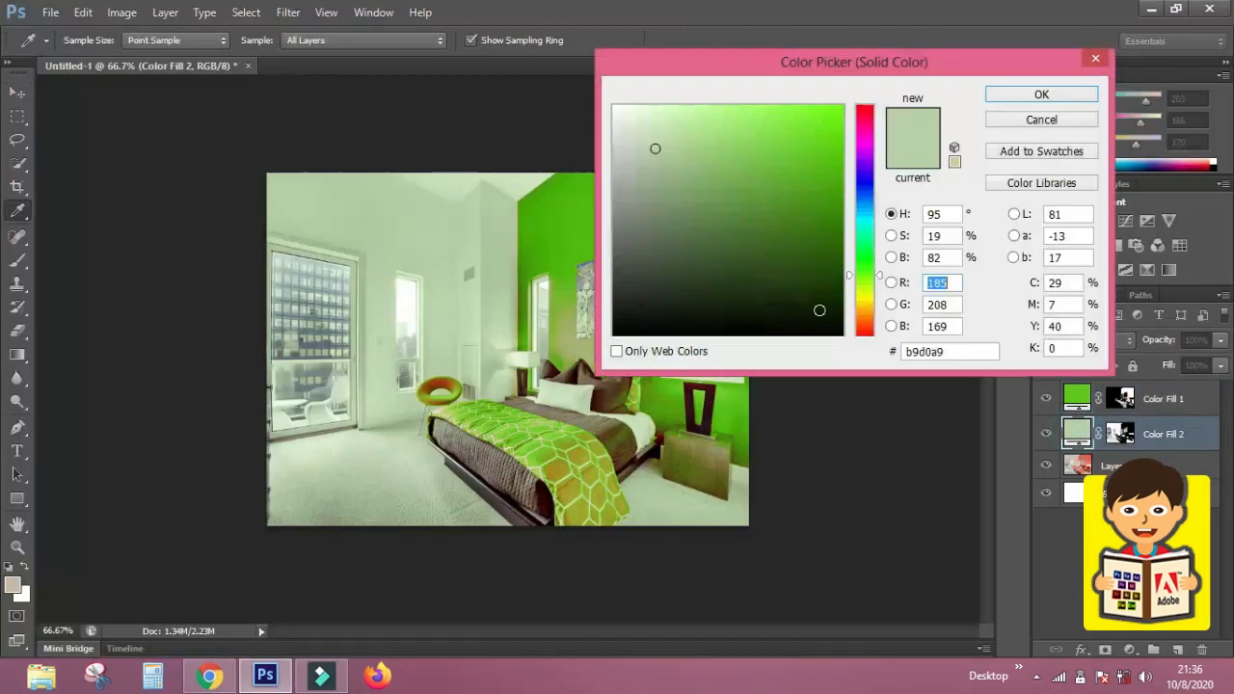
left_click_drag(953, 351, 847, 352)
type("a9c6d0")
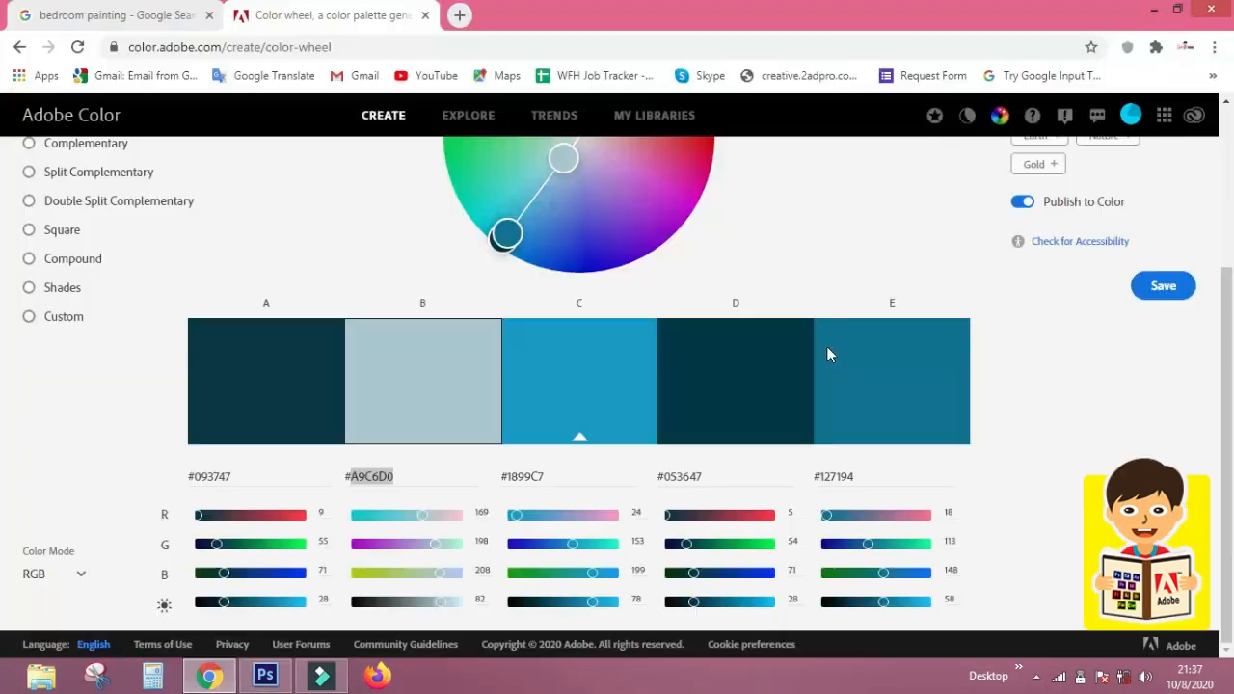
Copy color C's hex code, #1899C7, from the blue palette and apply it to the Color Fill 1 layer
left_click(523, 475)
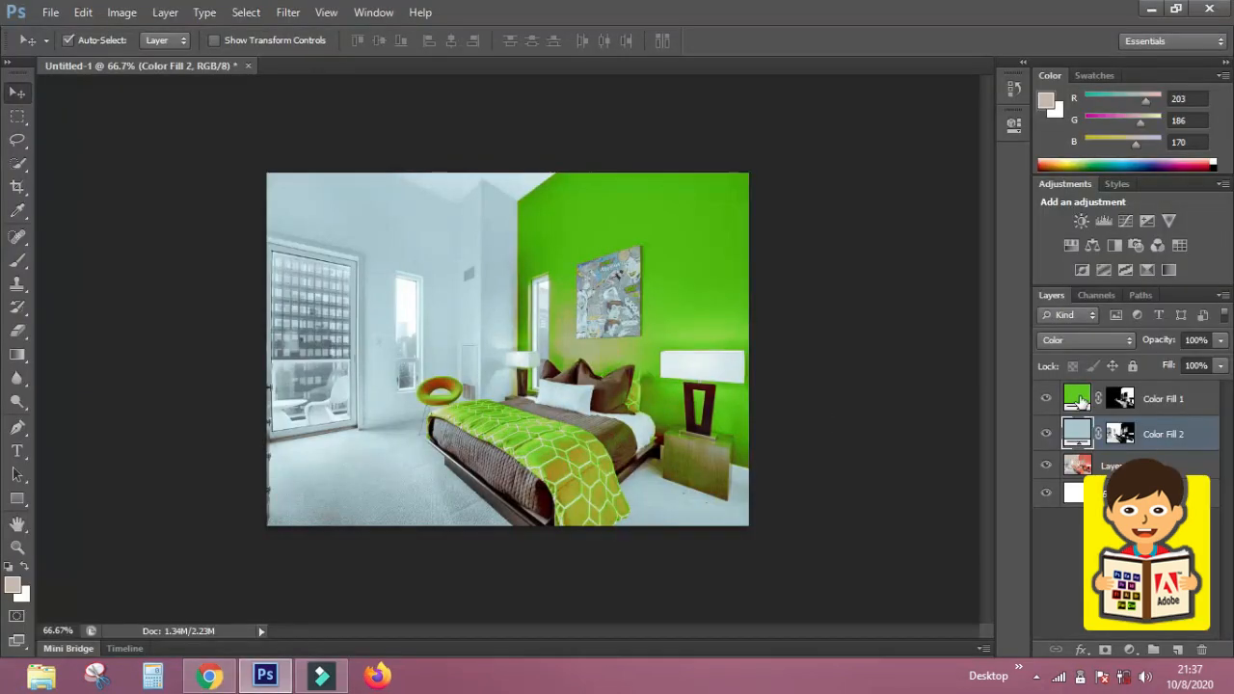
double_click(1079, 401)
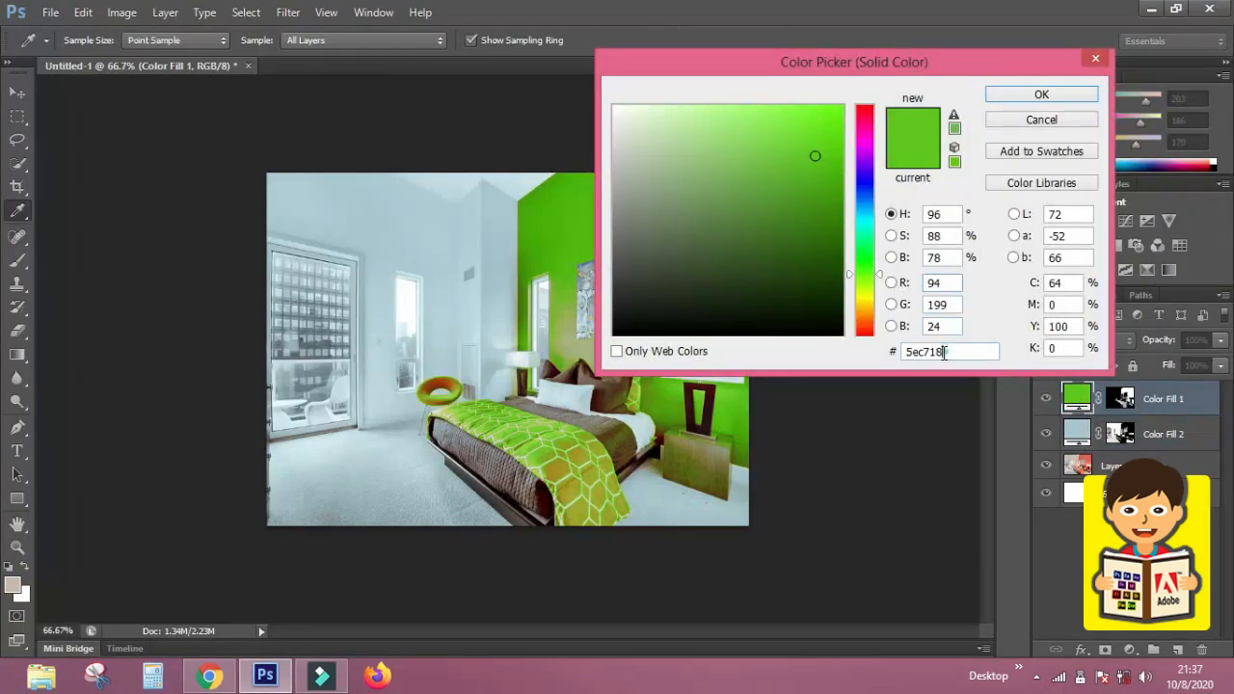
left_click_drag(944, 352, 833, 352)
key("ctrl+v")
key("Return")
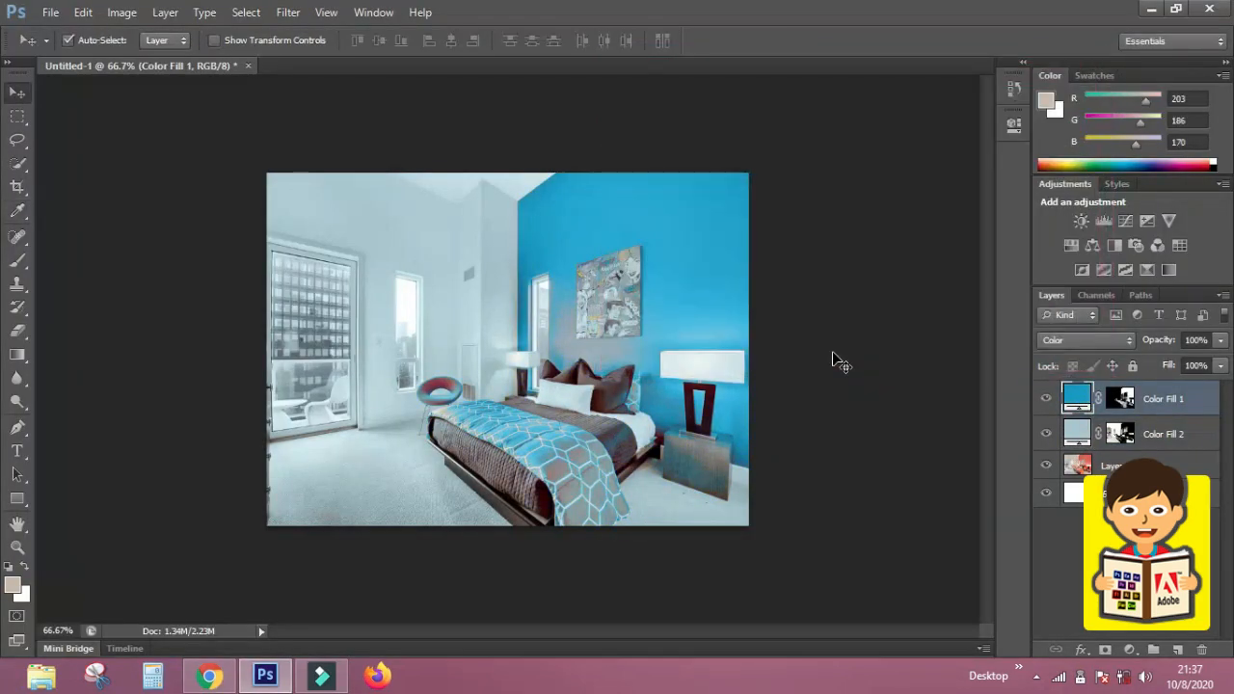
Group the Color Fill 1 and Color Fill 2 layers, then duplicate the group with the original Group 1 hidden
left_click(1155, 434, "shift")
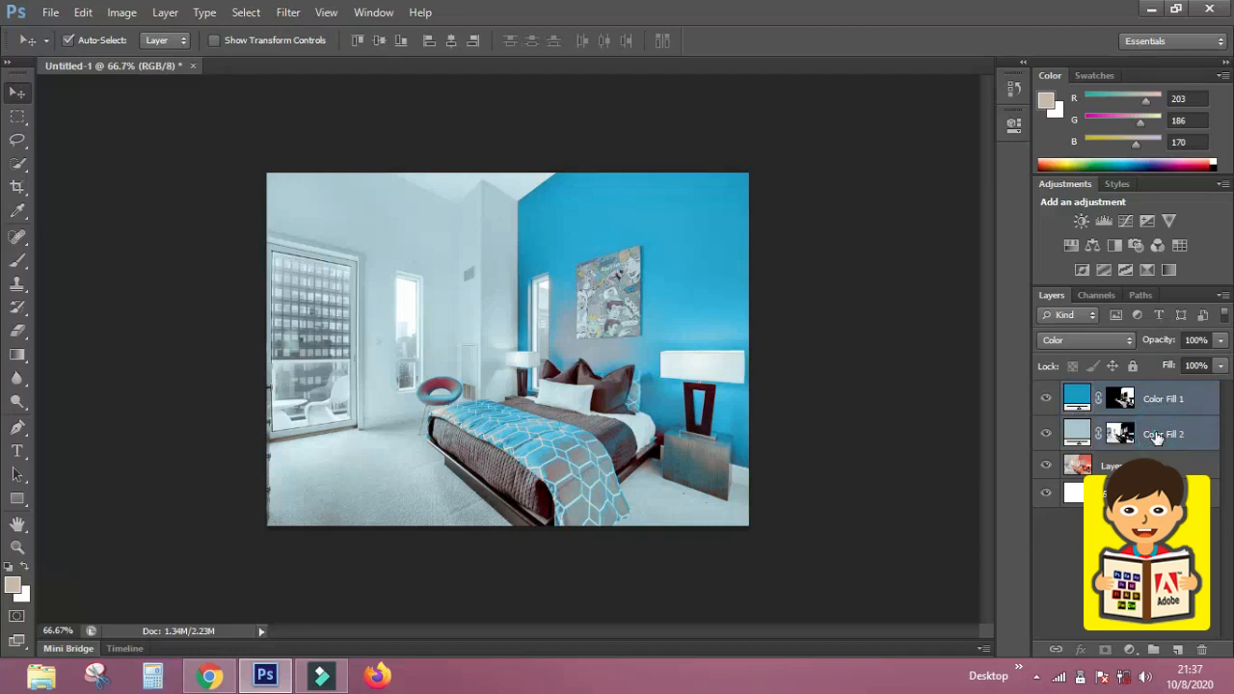
key("ctrl+g")
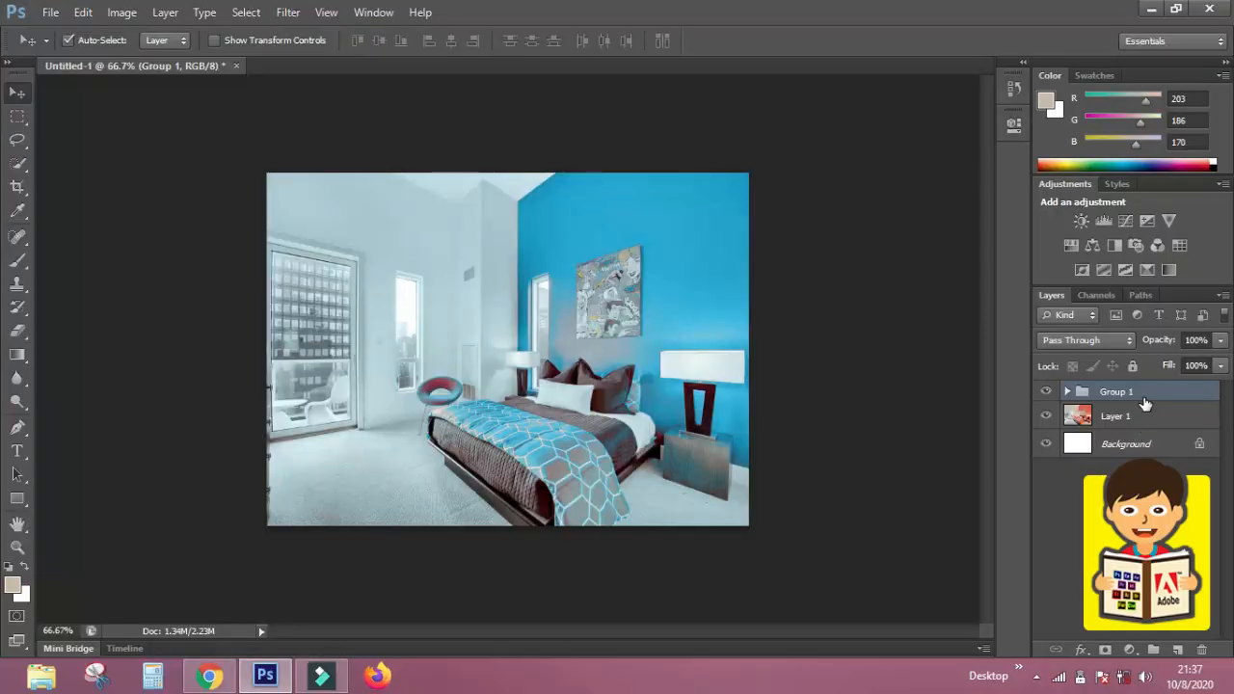
key("ctrl+j")
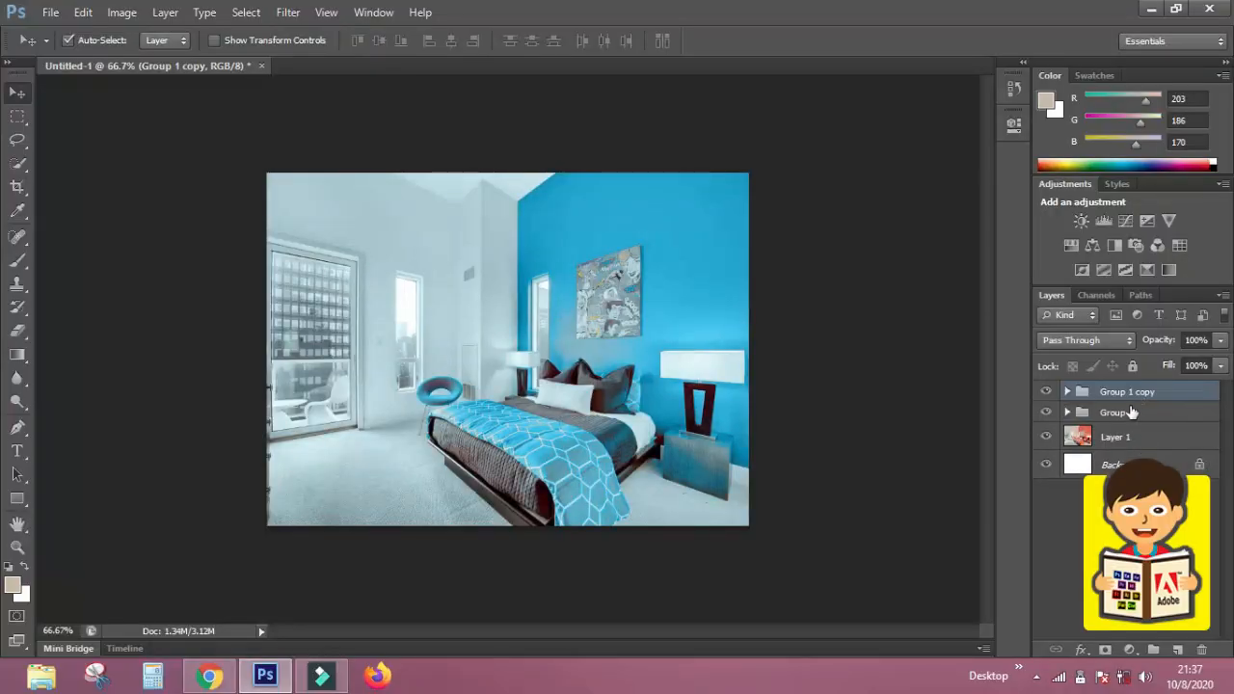
left_click(1046, 412)
Open the Color Fill 1 color in Group 1 copy for editing and switch to Adobe Color to shift the monochromatic palette to yellow
left_click(1066, 391)
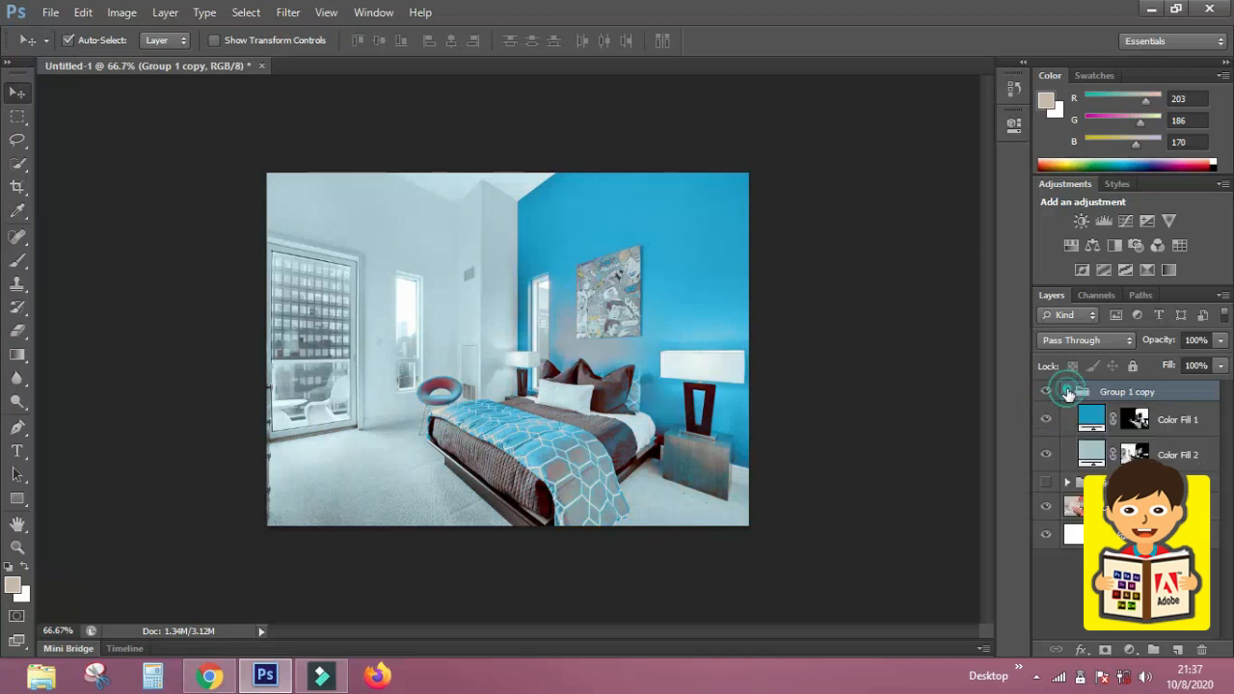
double_click(1090, 417)
key("alt+Tab")
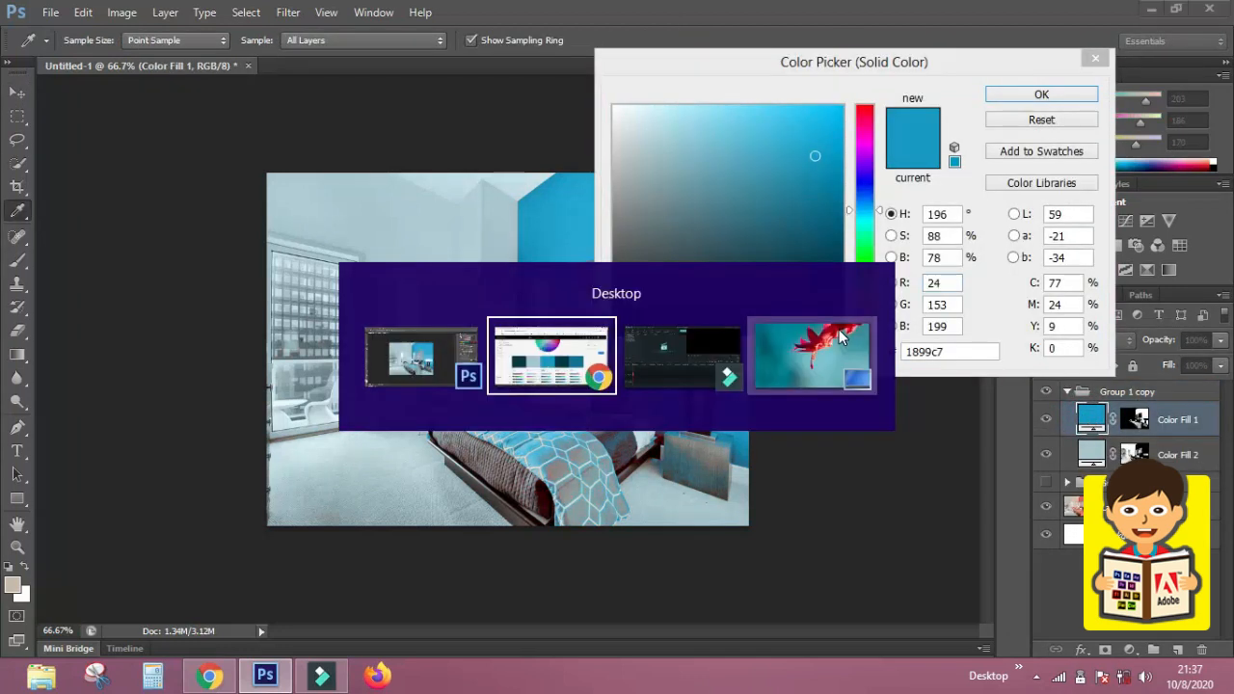
scroll(658, 290, "up", 2)
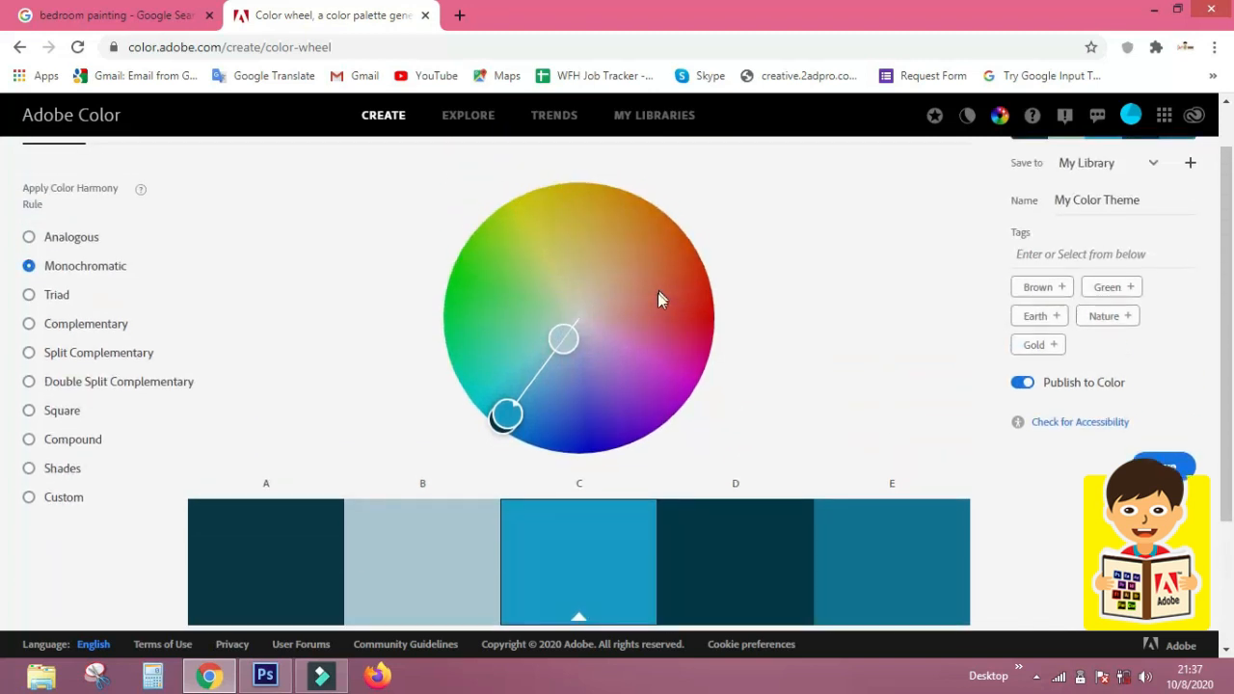
left_click_drag(505, 412, 492, 292)
left_click(524, 199)
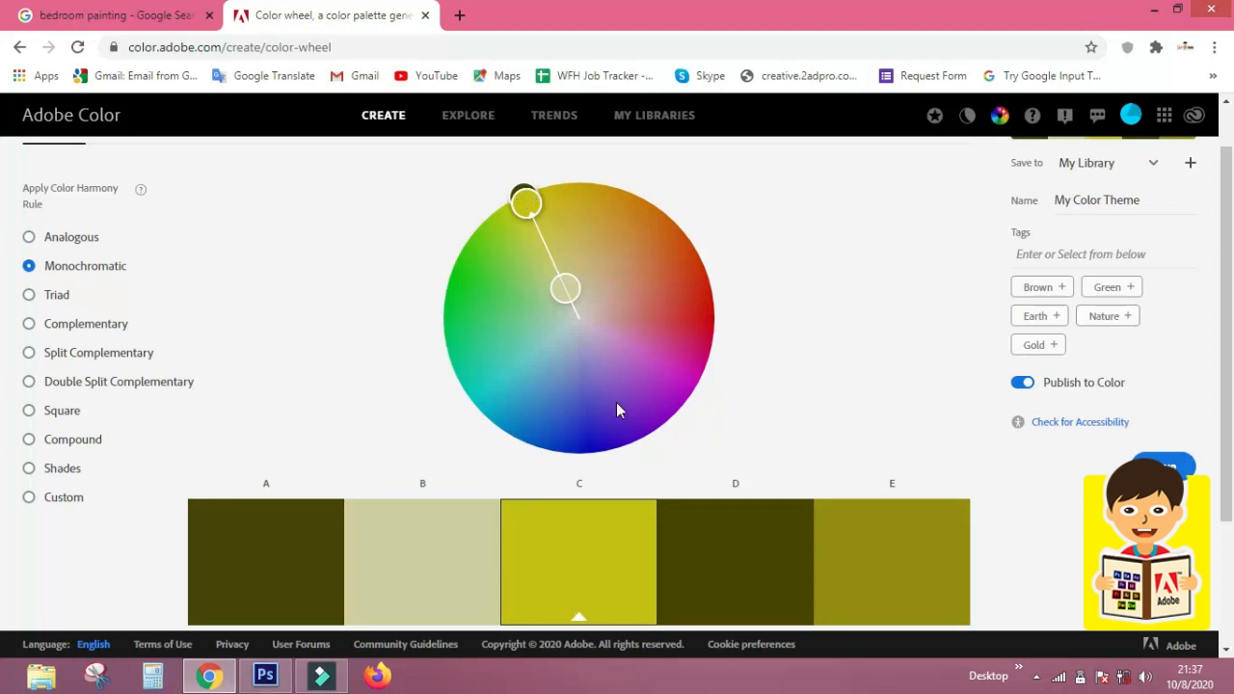
scroll(616, 410, "down", 2)
left_click(375, 479)
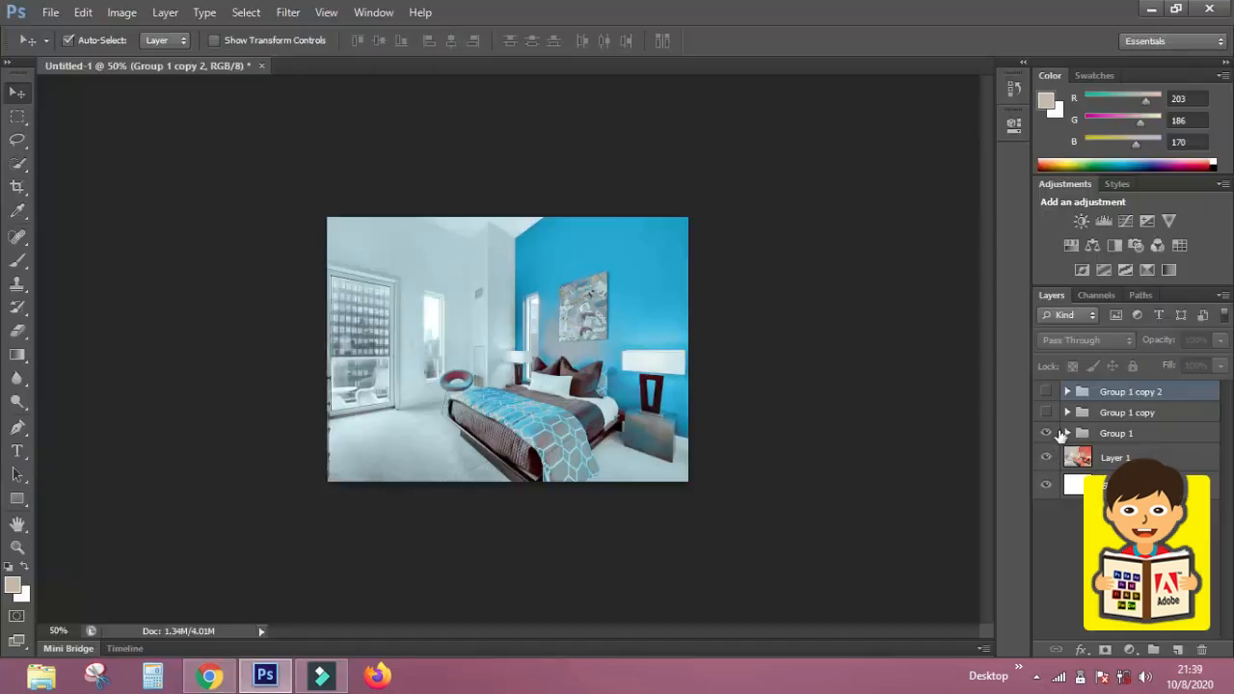
Compare the wall color variations by showing Group 1 copy and Group 1 copy 2 in turn instead of Group 1
left_click(1044, 434)
left_click(1045, 413)
left_click(1045, 412)
left_click(1045, 392)
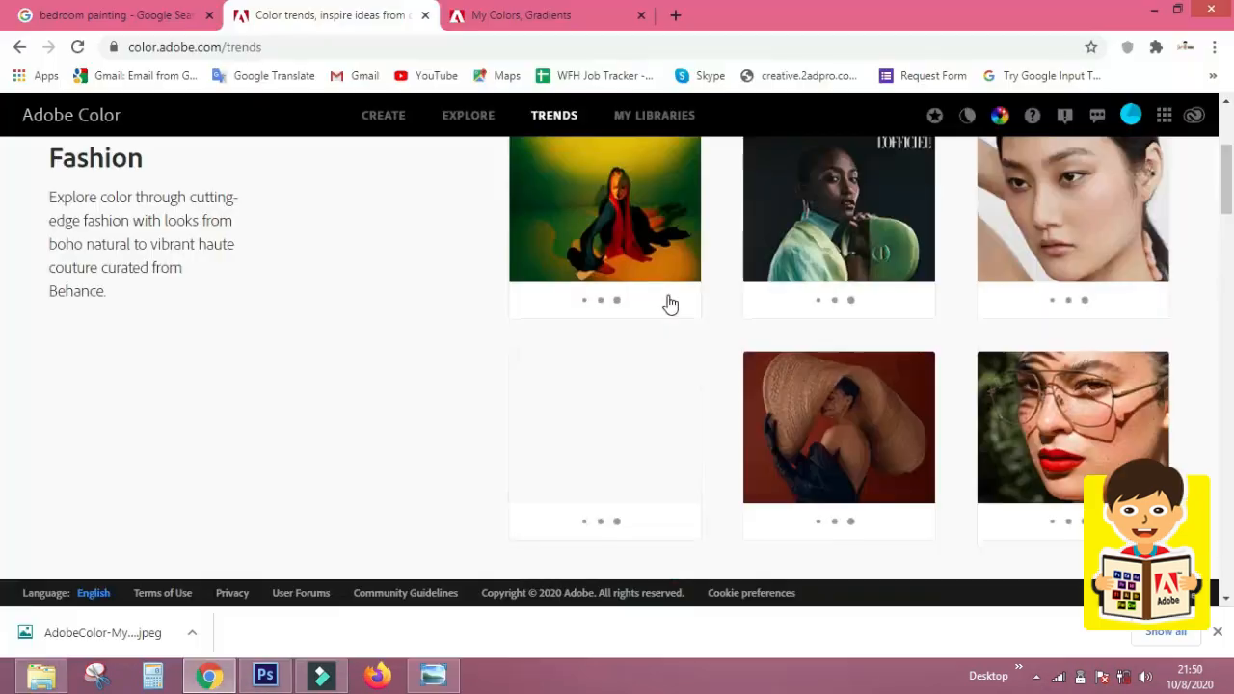
Browse the Adobe Color trends galleries from Fashion through Illustration and Architecture, and look through the Game Design page
scroll(668, 303, "down", 3)
scroll(668, 302, "down", 7)
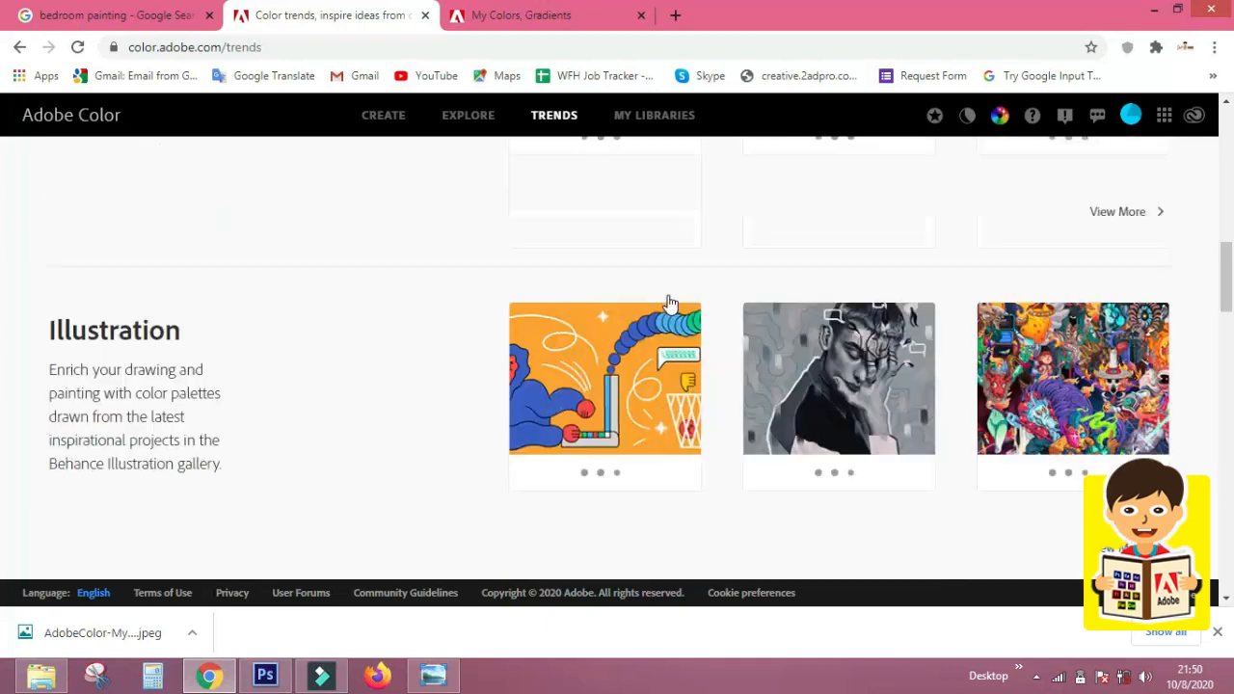
scroll(670, 303, "down", 3)
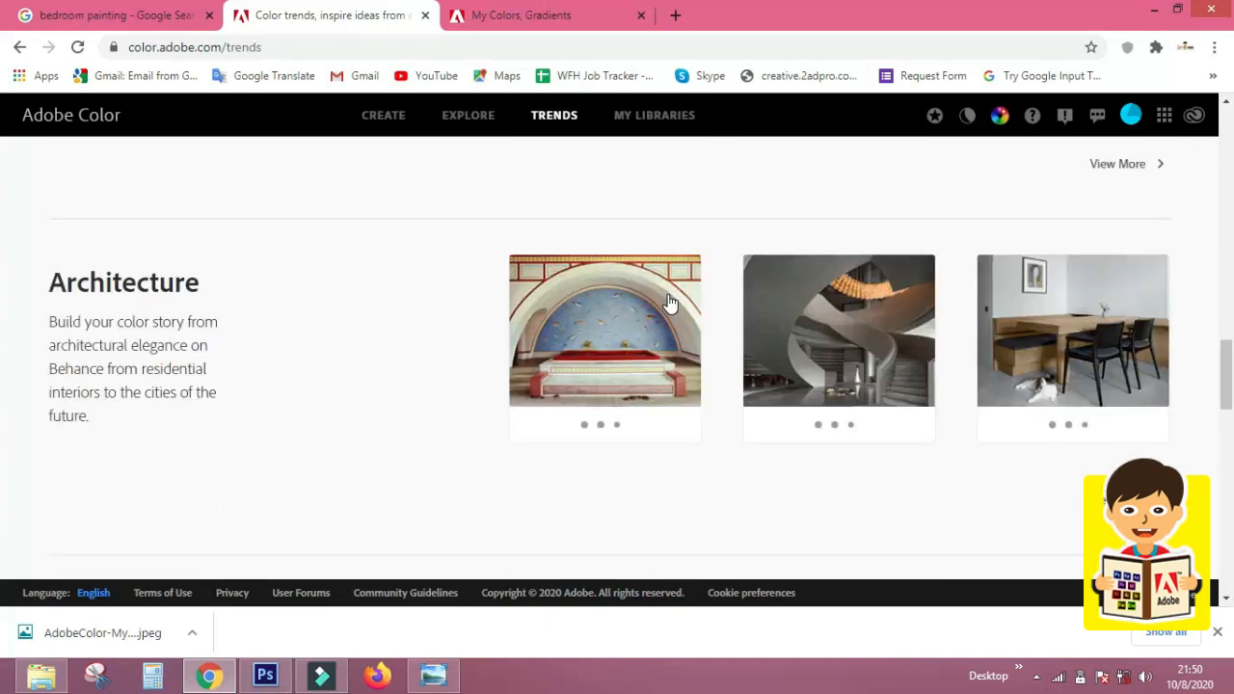
scroll(1063, 359, "up", 2)
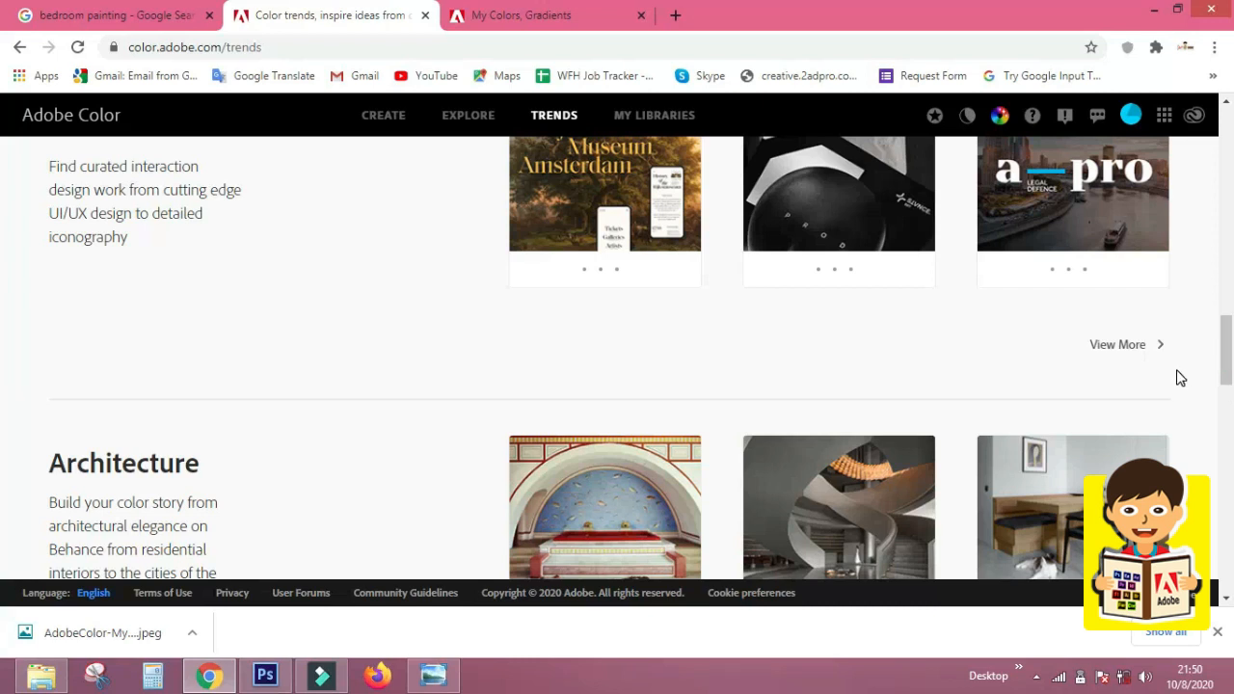
scroll(1180, 378, "down", 5)
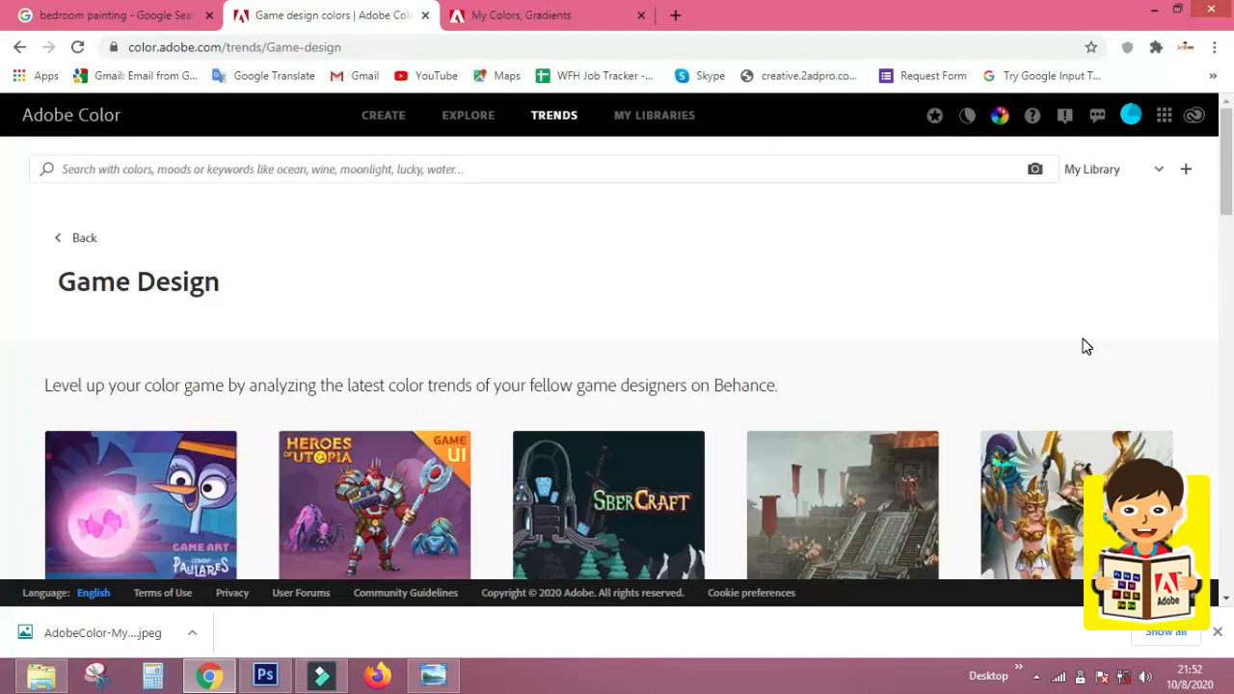
scroll(1086, 346, "down", 3)
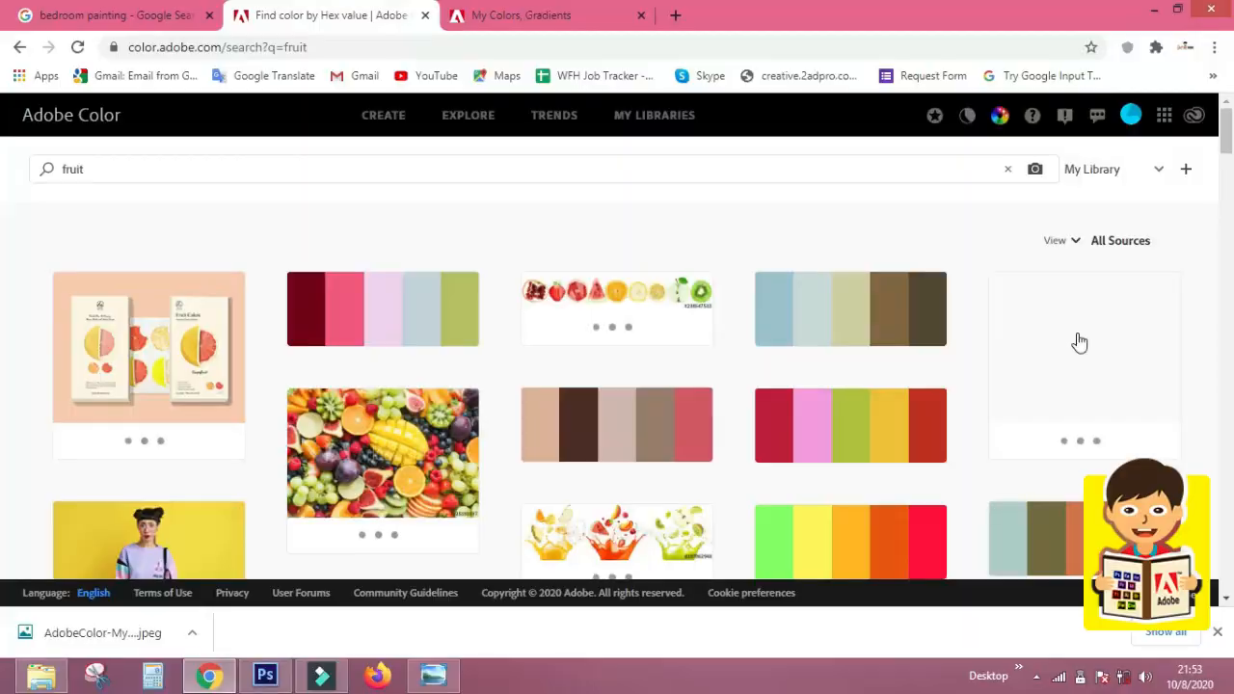
Look through the color palettes and images in the Adobe Color search results for "fruit"
scroll(1077, 341, "down", 3)
scroll(1077, 341, "down", 3)
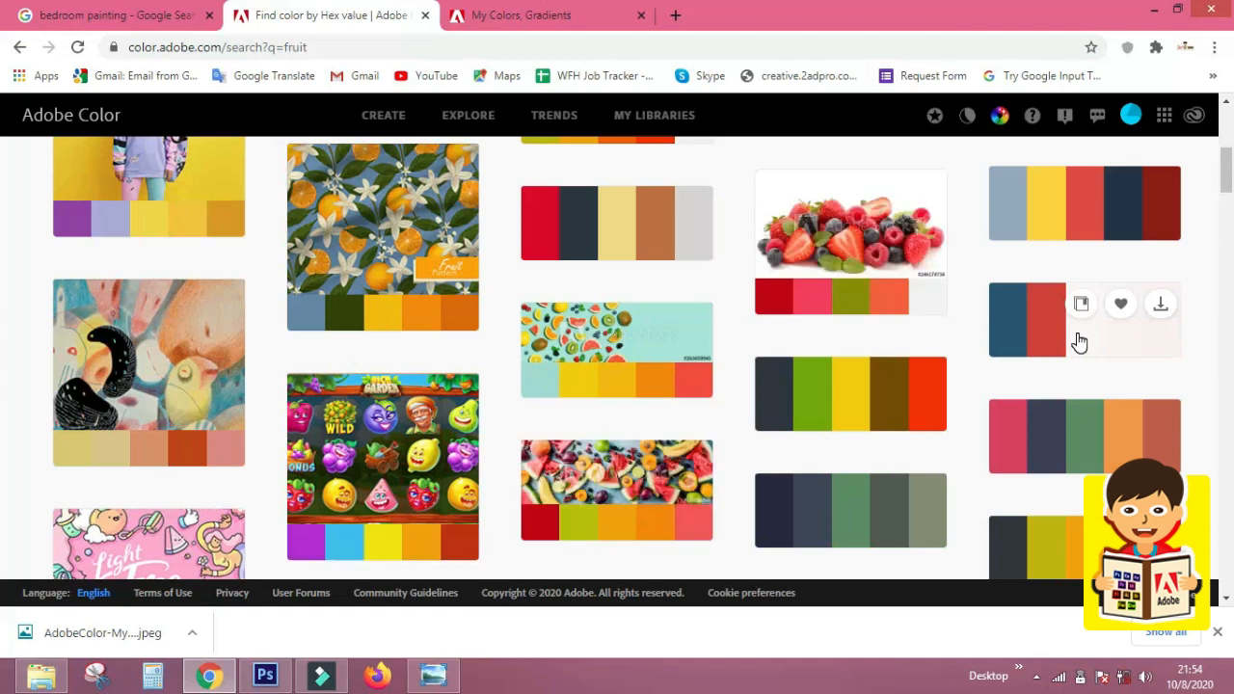
mouse_move(894, 223)
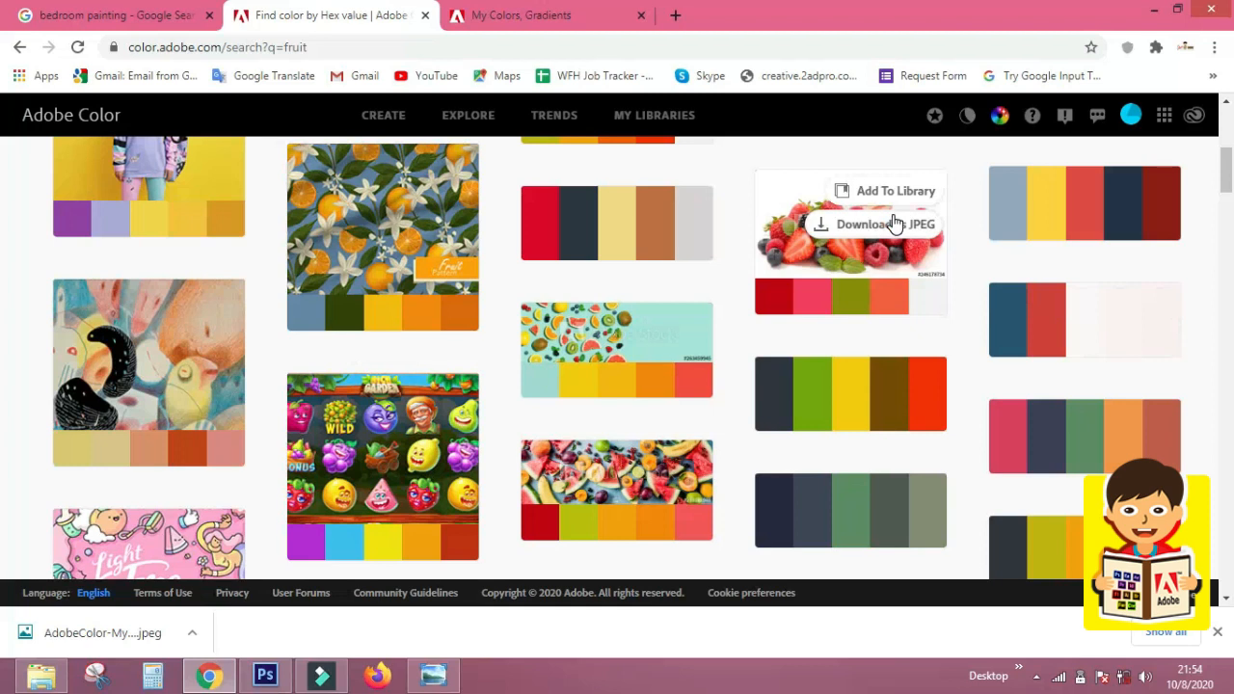